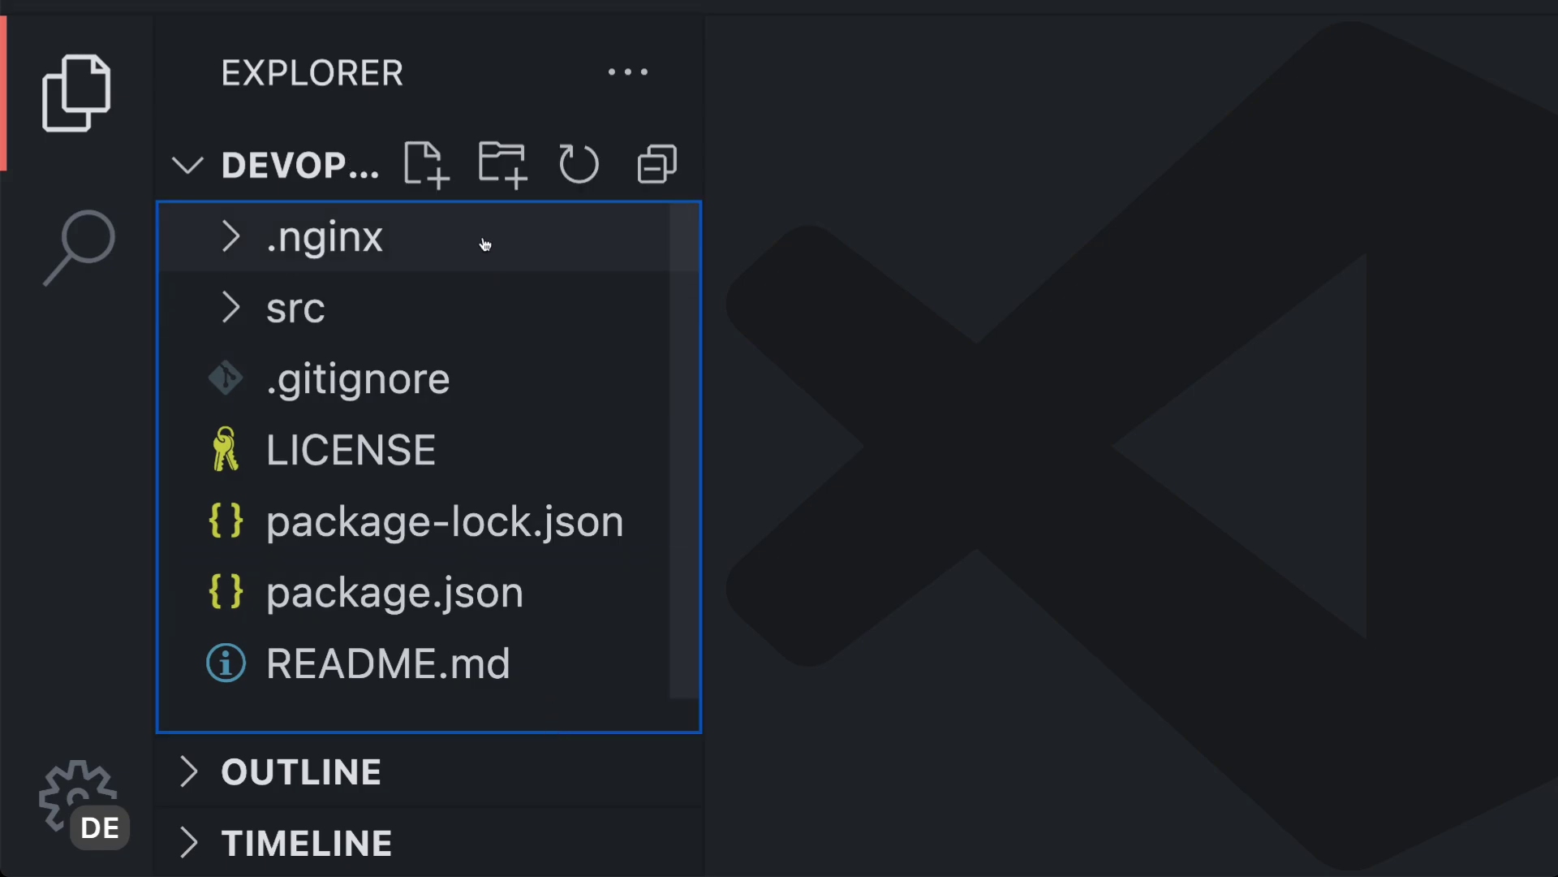
Create a new file named Dockerfile and hide the Explorer sidebar so the editor fills the window
click(423, 166)
text(Dockerfi)
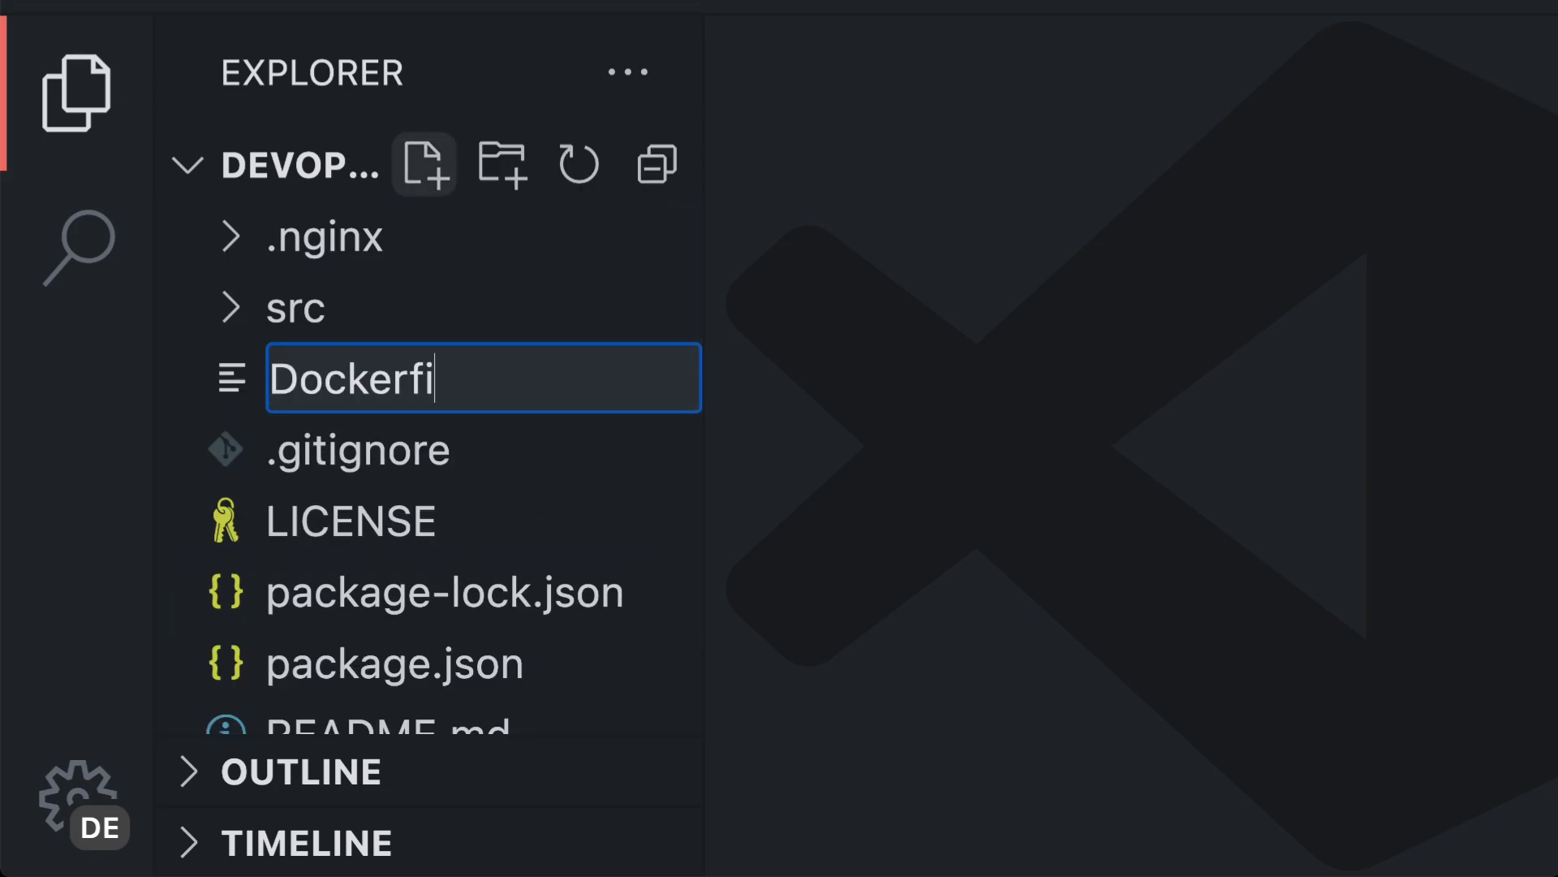
text(le)
key(Return)
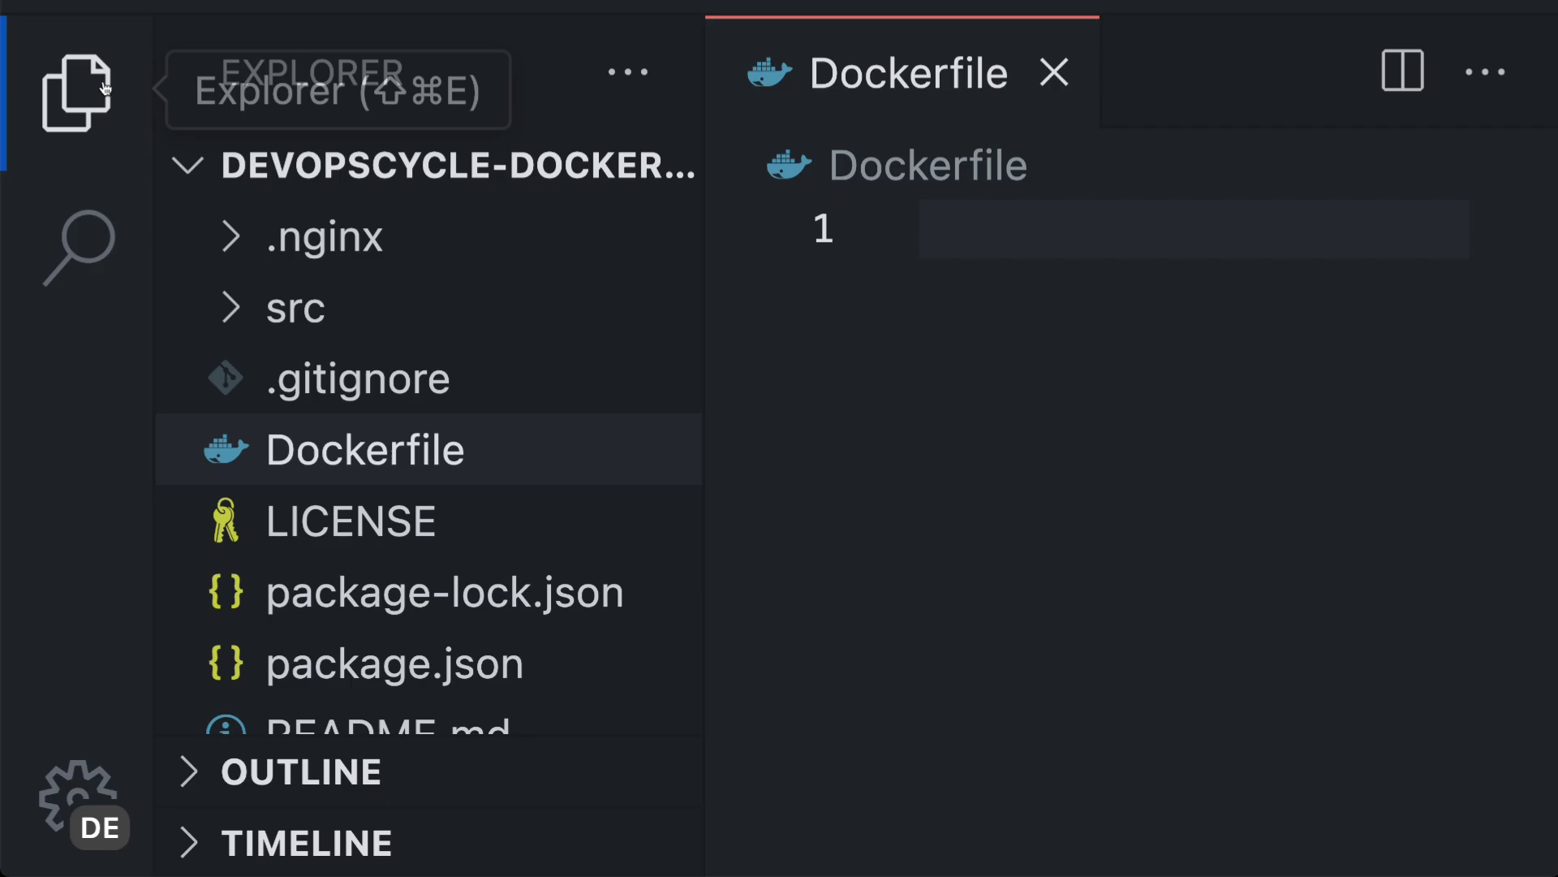
click(80, 92)
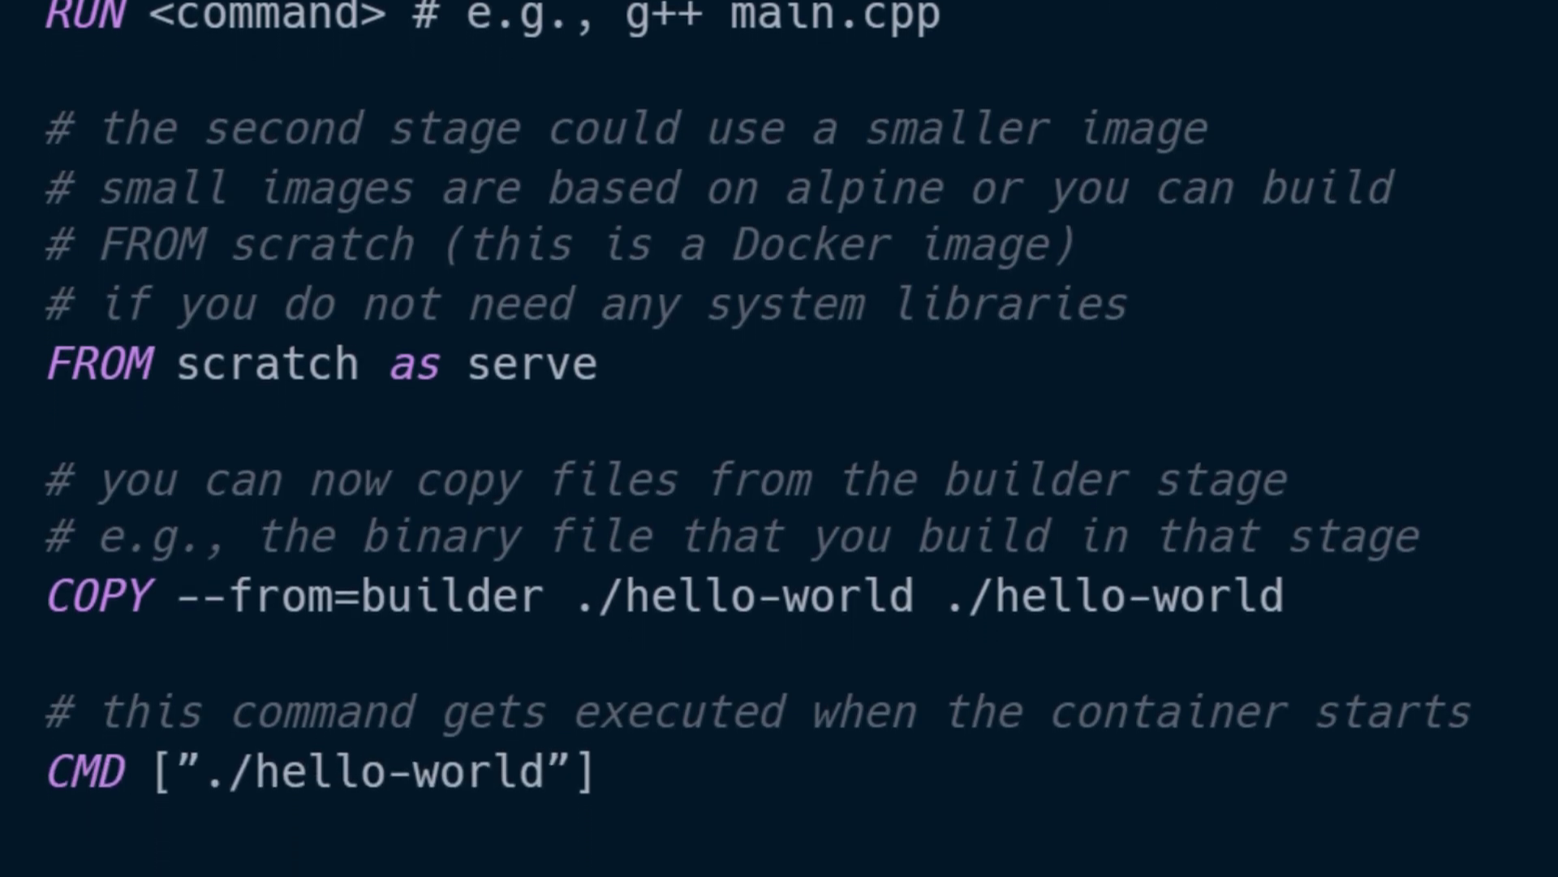
text(FR)
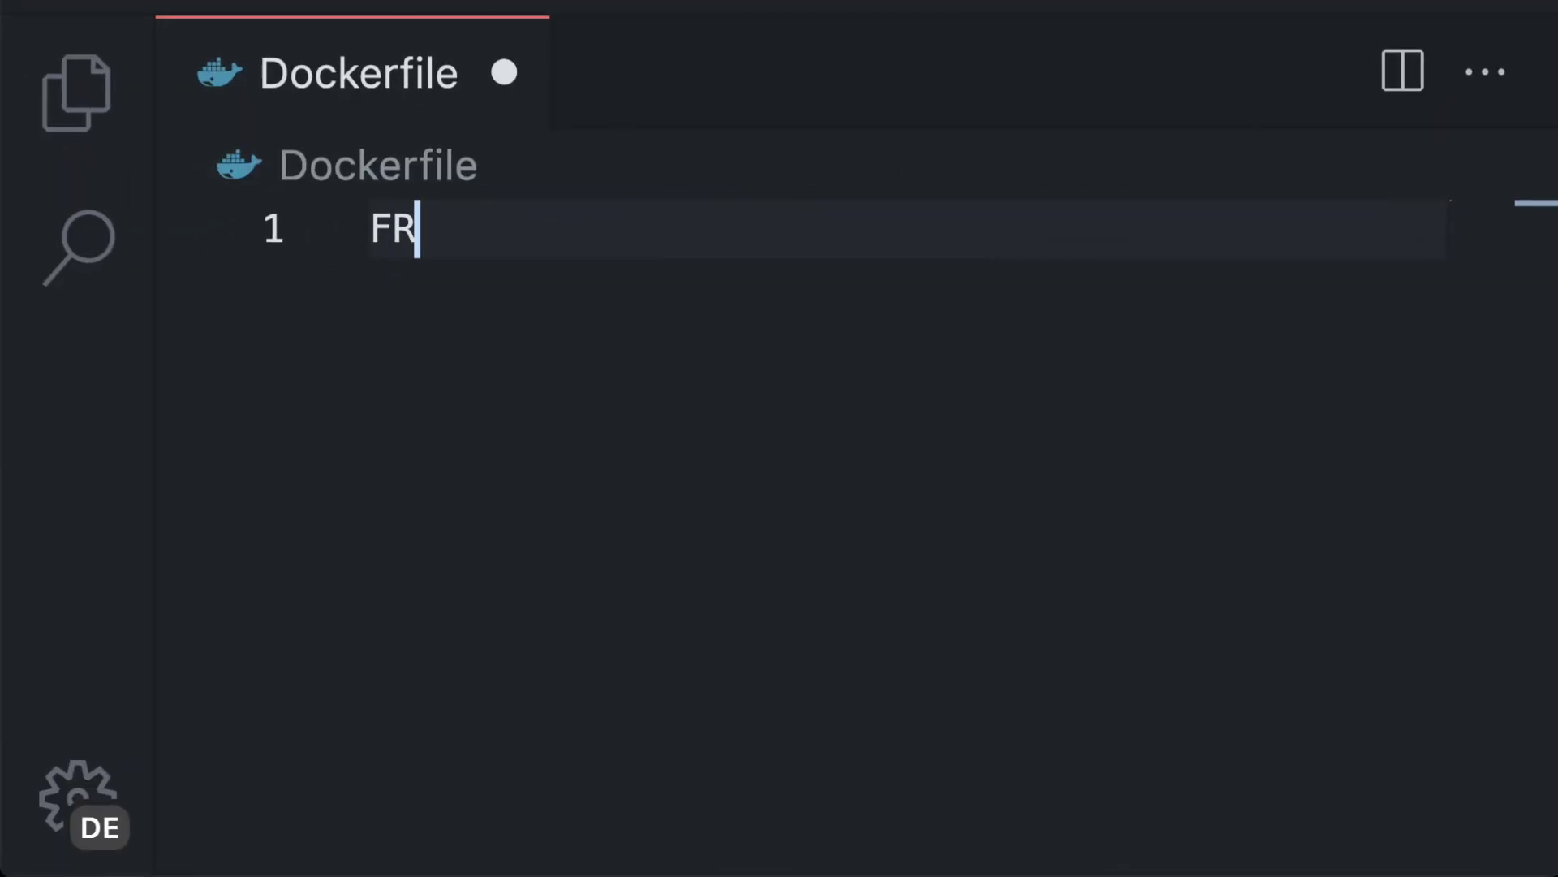
text(OM node:18-alpi)
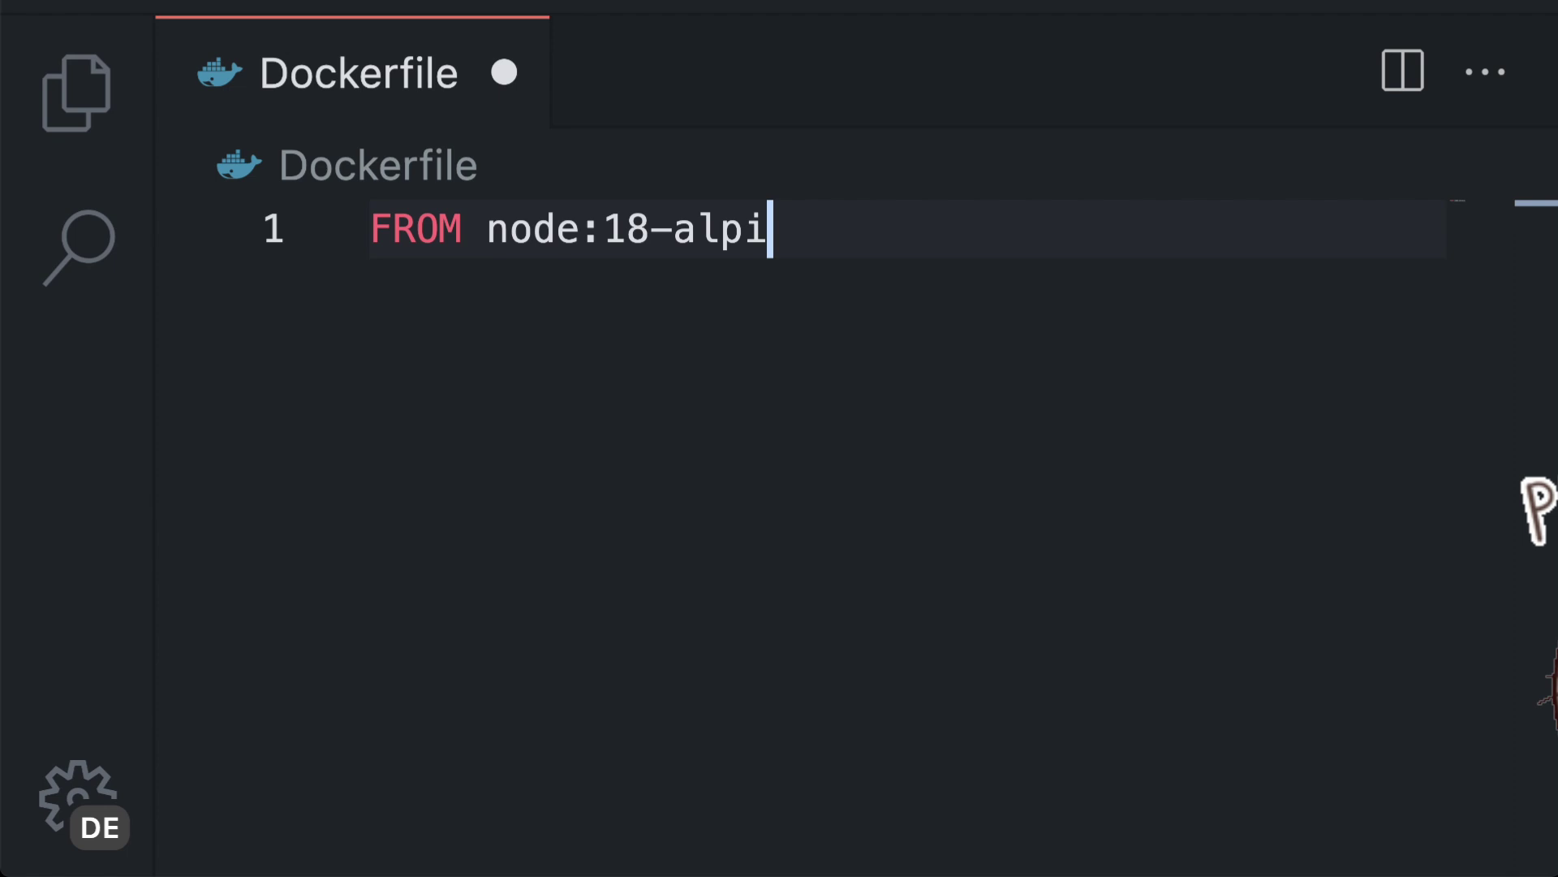
text(ne)
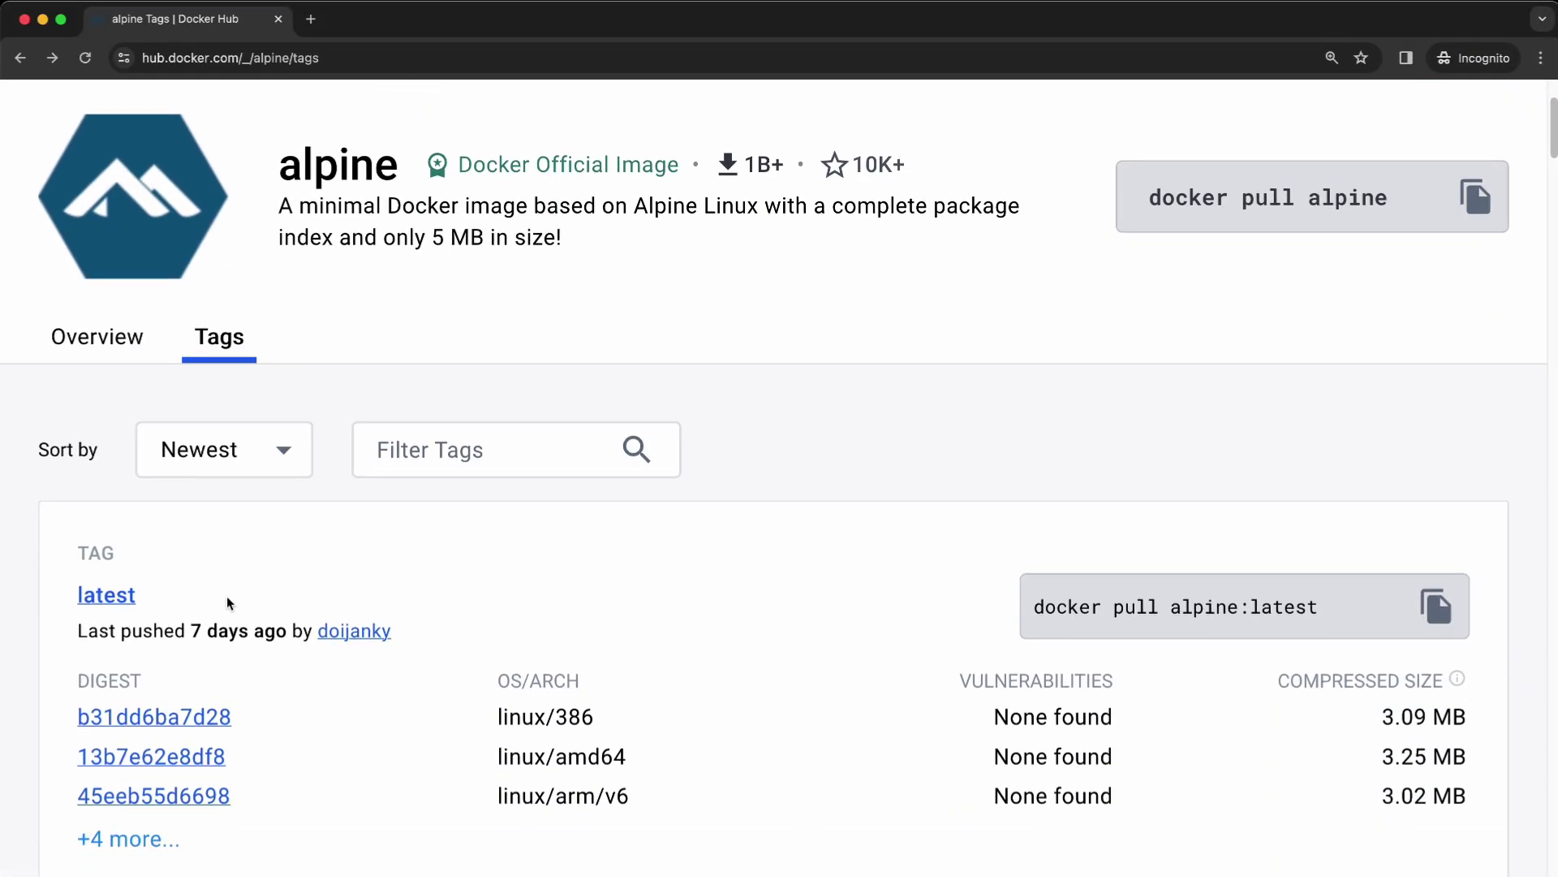
Inspect the alpine:latest layers and its enlarged GitHub Dockerfile, then view the Alpine Linux about page
click(106, 595)
scroll(814, 675, down, 3)
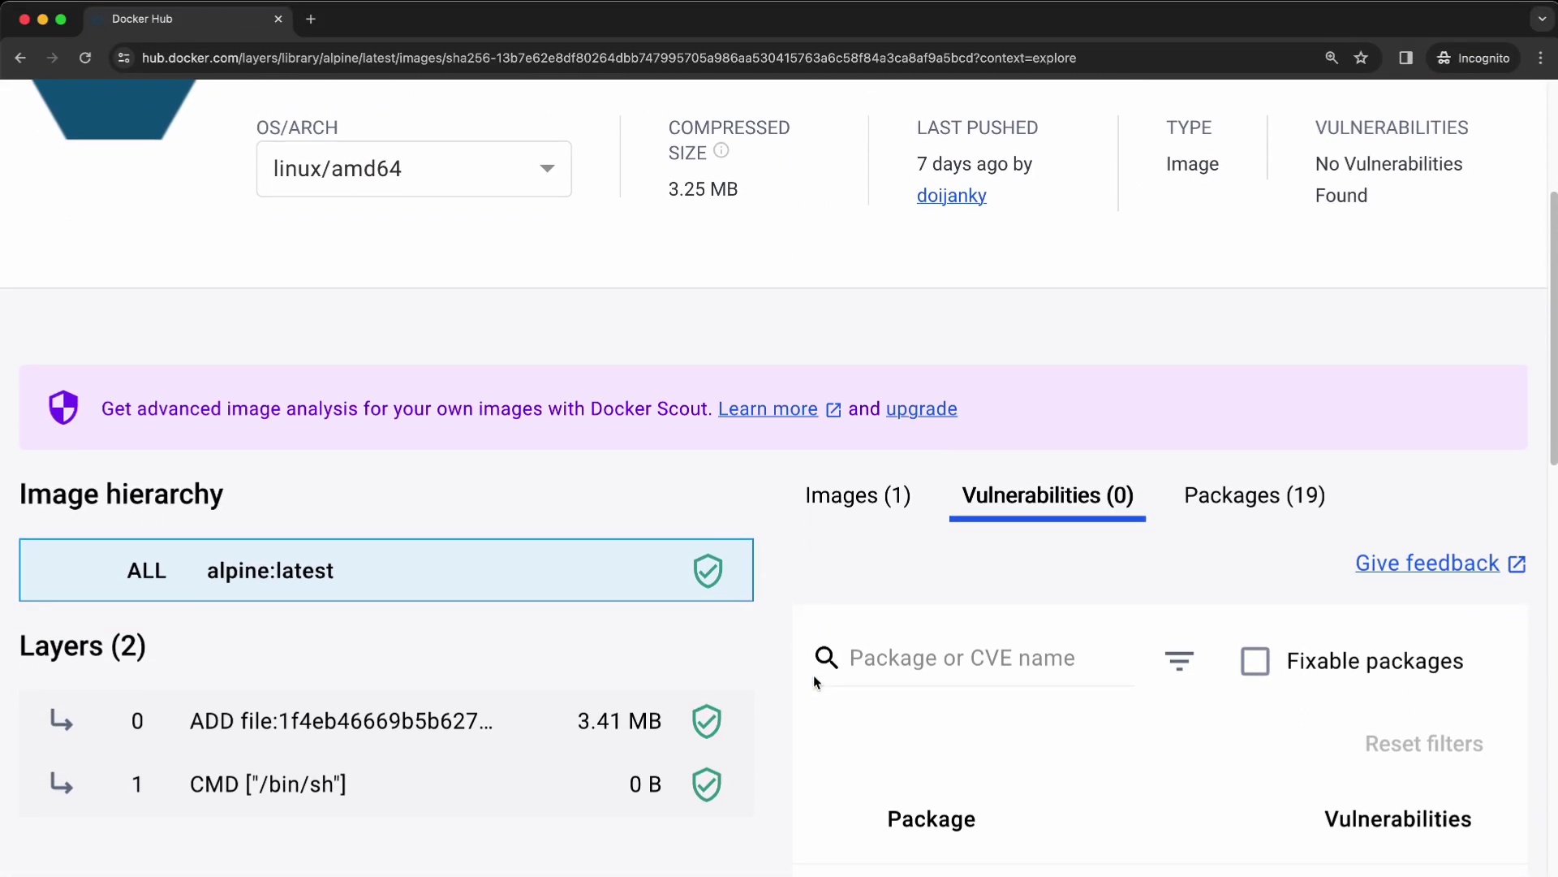
click(846, 500)
click(1398, 838)
key(ctrl+plus)
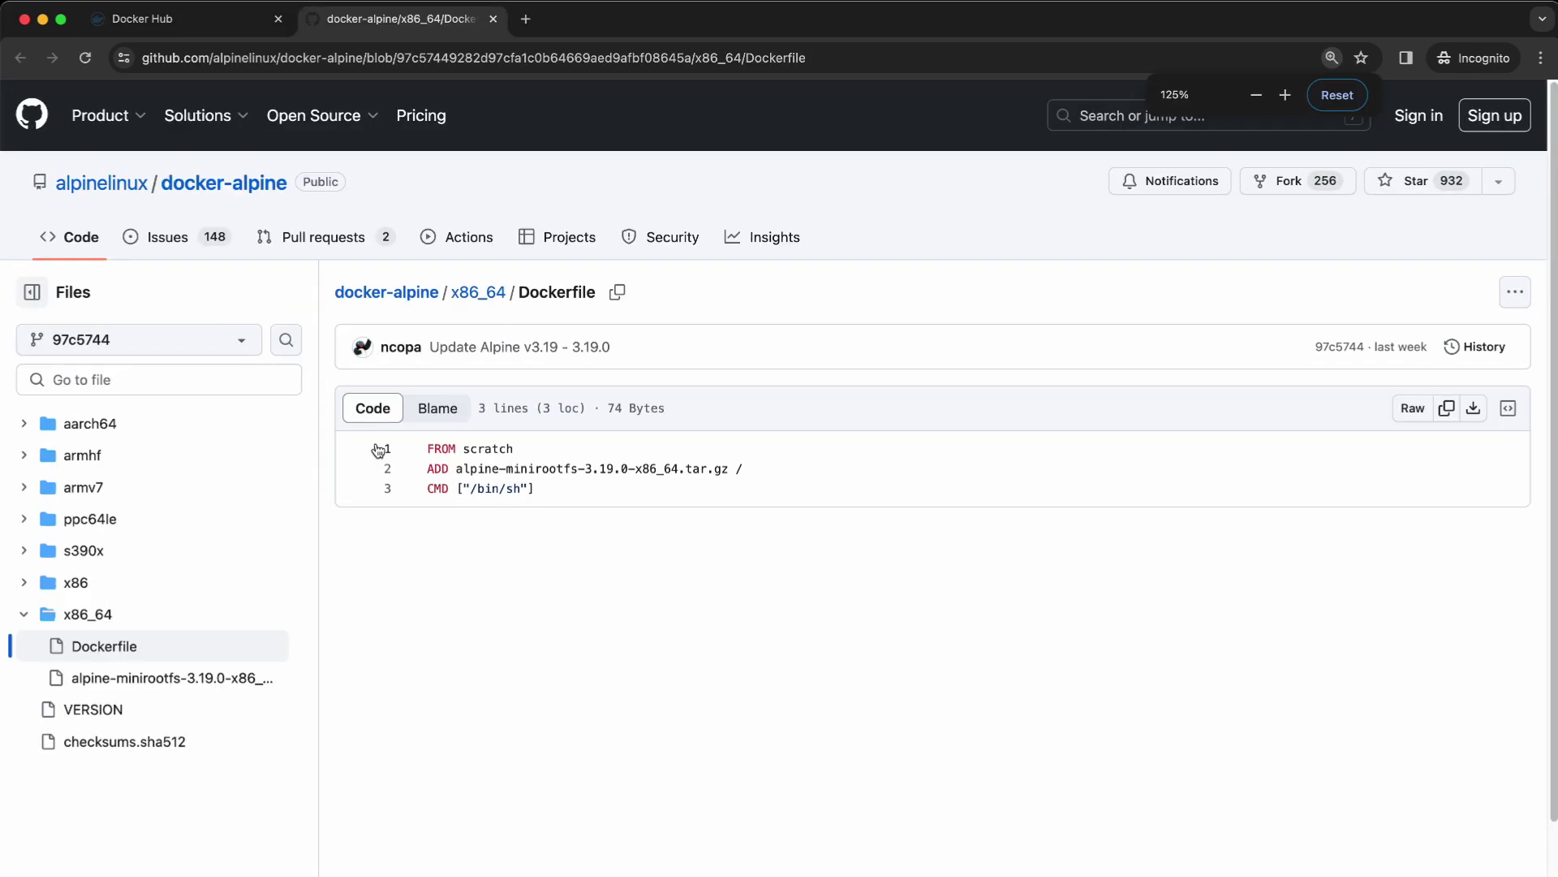
key(ctrl+plus)
key(ctrl+plus)
key(ctrl+plus)
key(ctrl+plus)
key(ctrl+plus)
scroll(377, 451, up, 1)
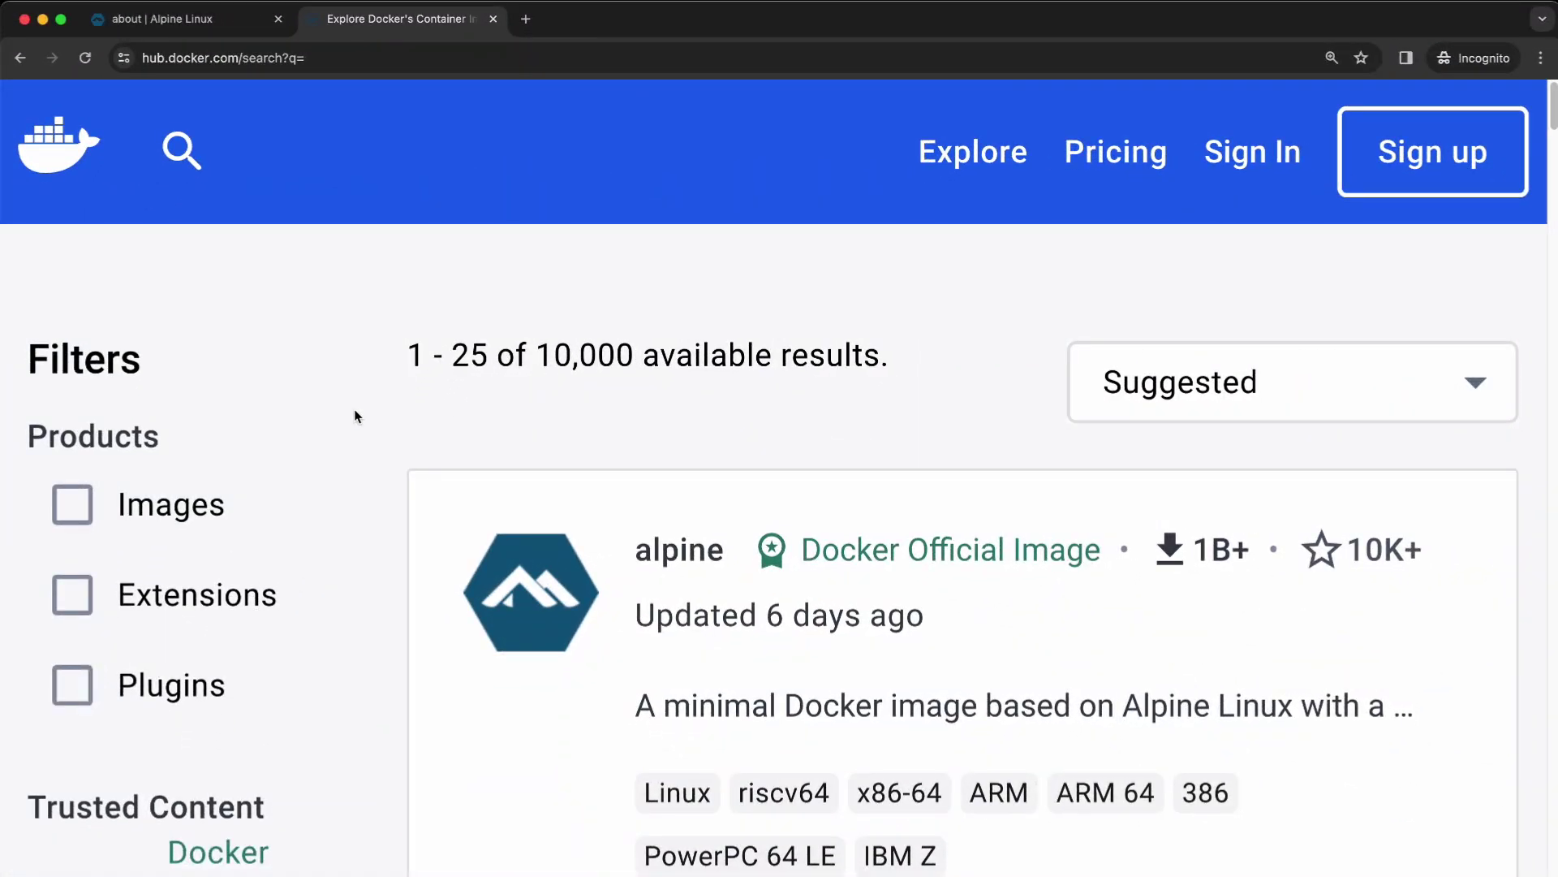
click(182, 18)
scroll(395, 527, down, 2)
scroll(394, 528, down, 3)
scroll(394, 527, down, 3)
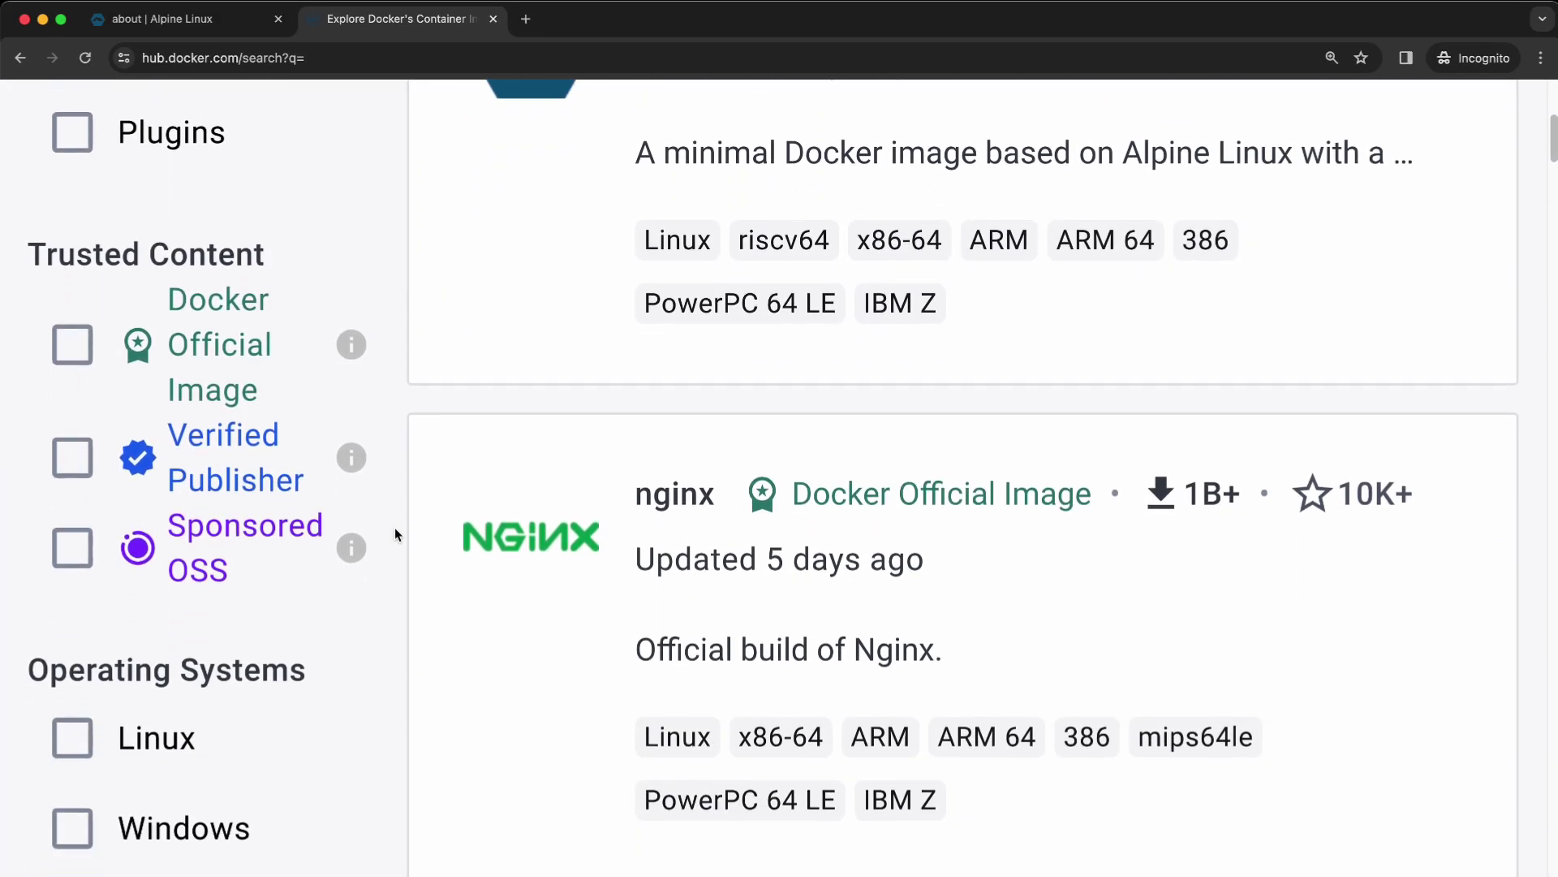
scroll(395, 526, down, 3)
scroll(395, 528, down, 3)
scroll(395, 527, down, 3)
scroll(394, 528, down, 3)
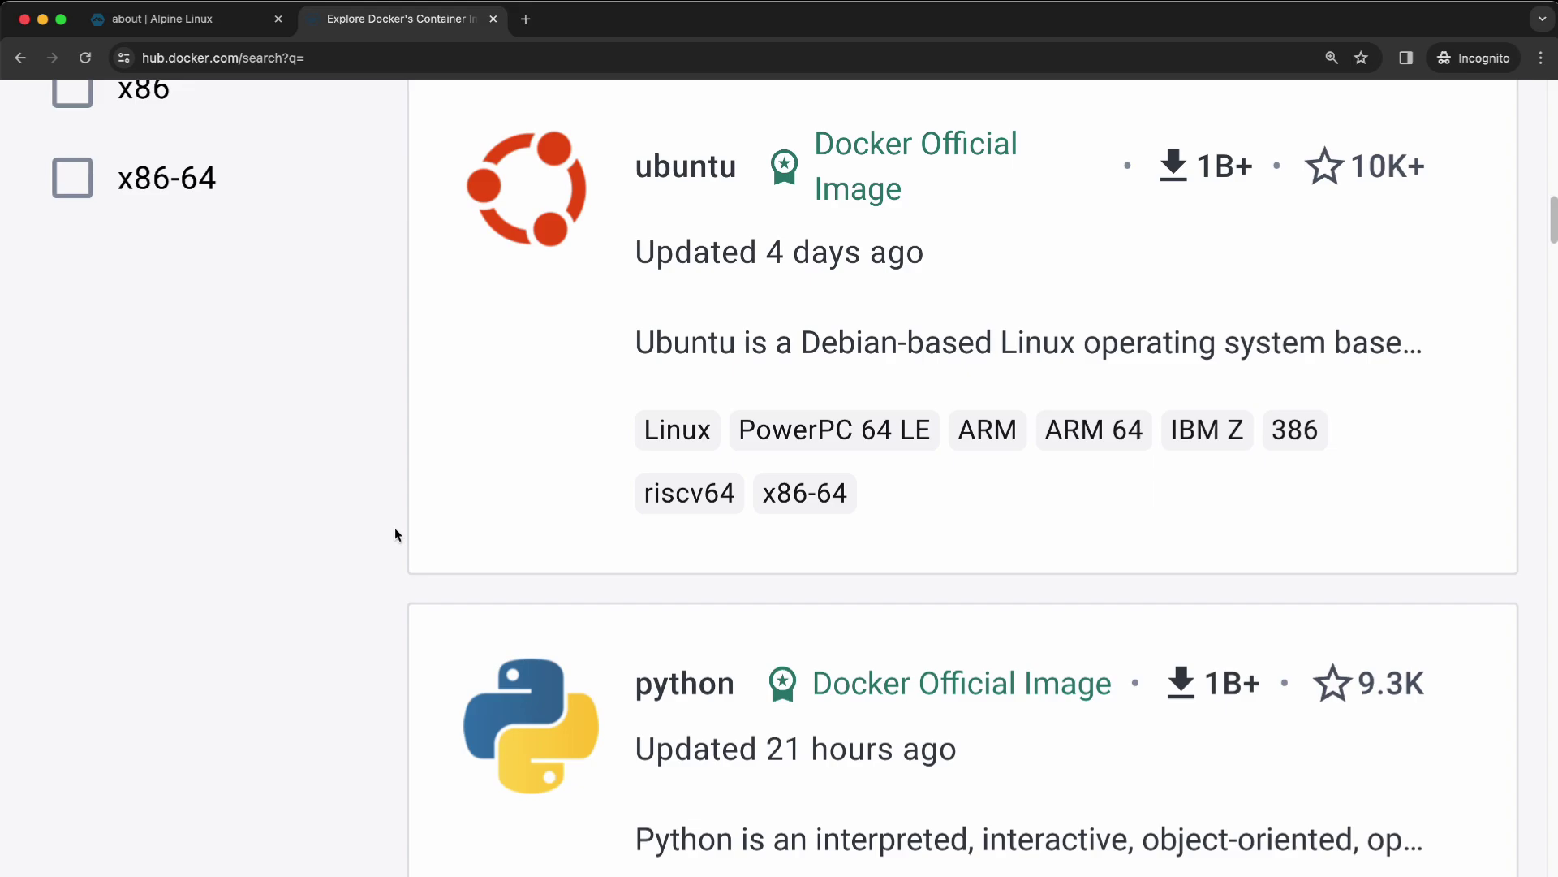
scroll(396, 526, down, 3)
scroll(394, 527, down, 3)
scroll(395, 528, down, 3)
scroll(394, 527, down, 3)
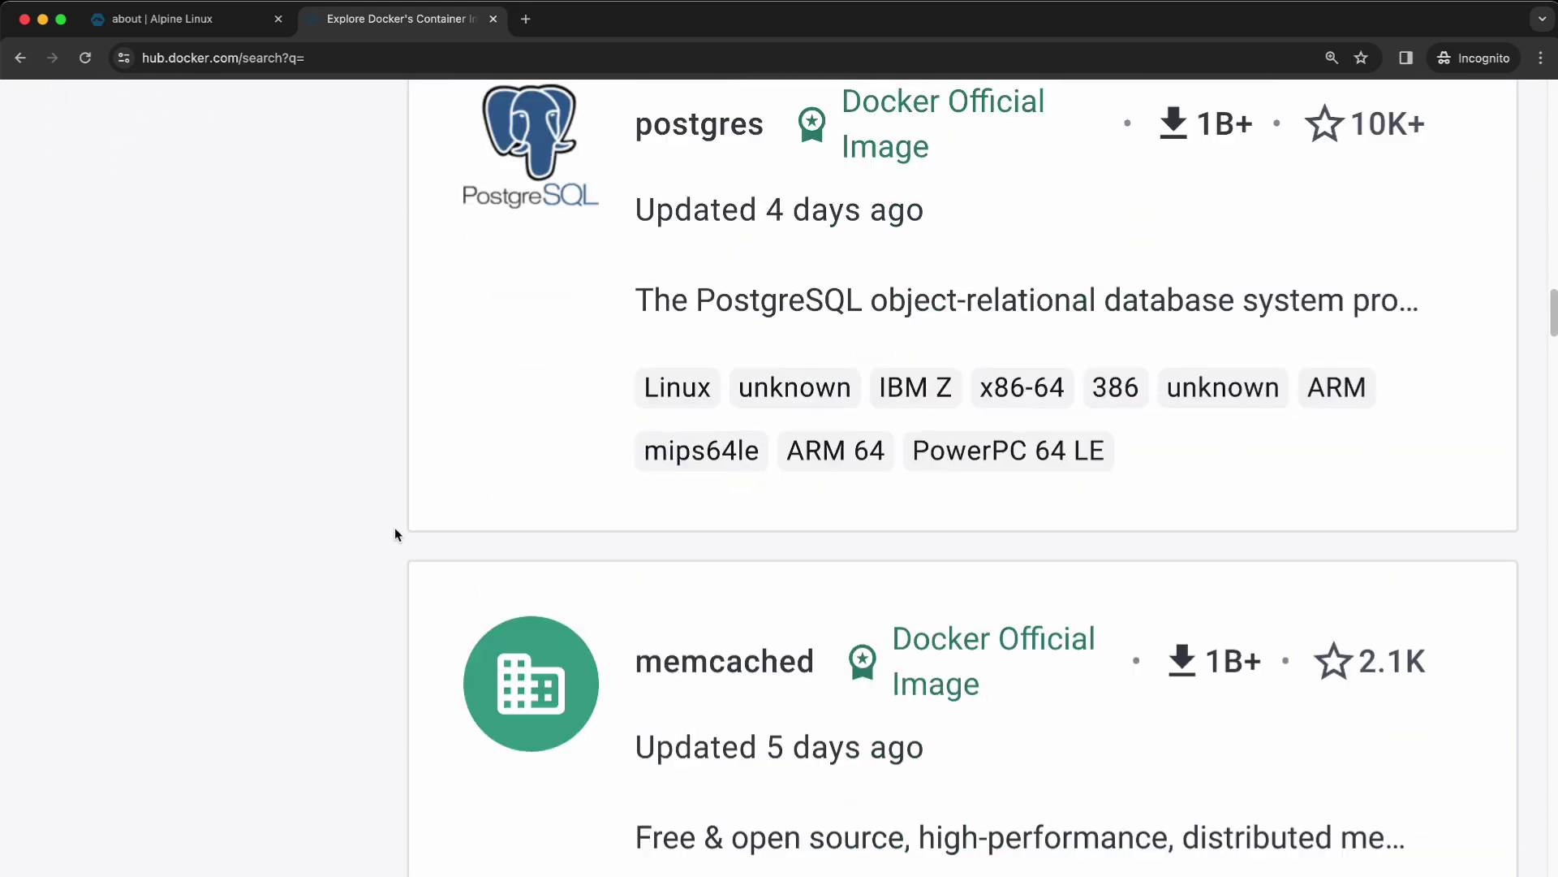
scroll(394, 527, down, 3)
scroll(394, 527, down, 3)
scroll(394, 527, down, 3)
scroll(394, 527, down, 1)
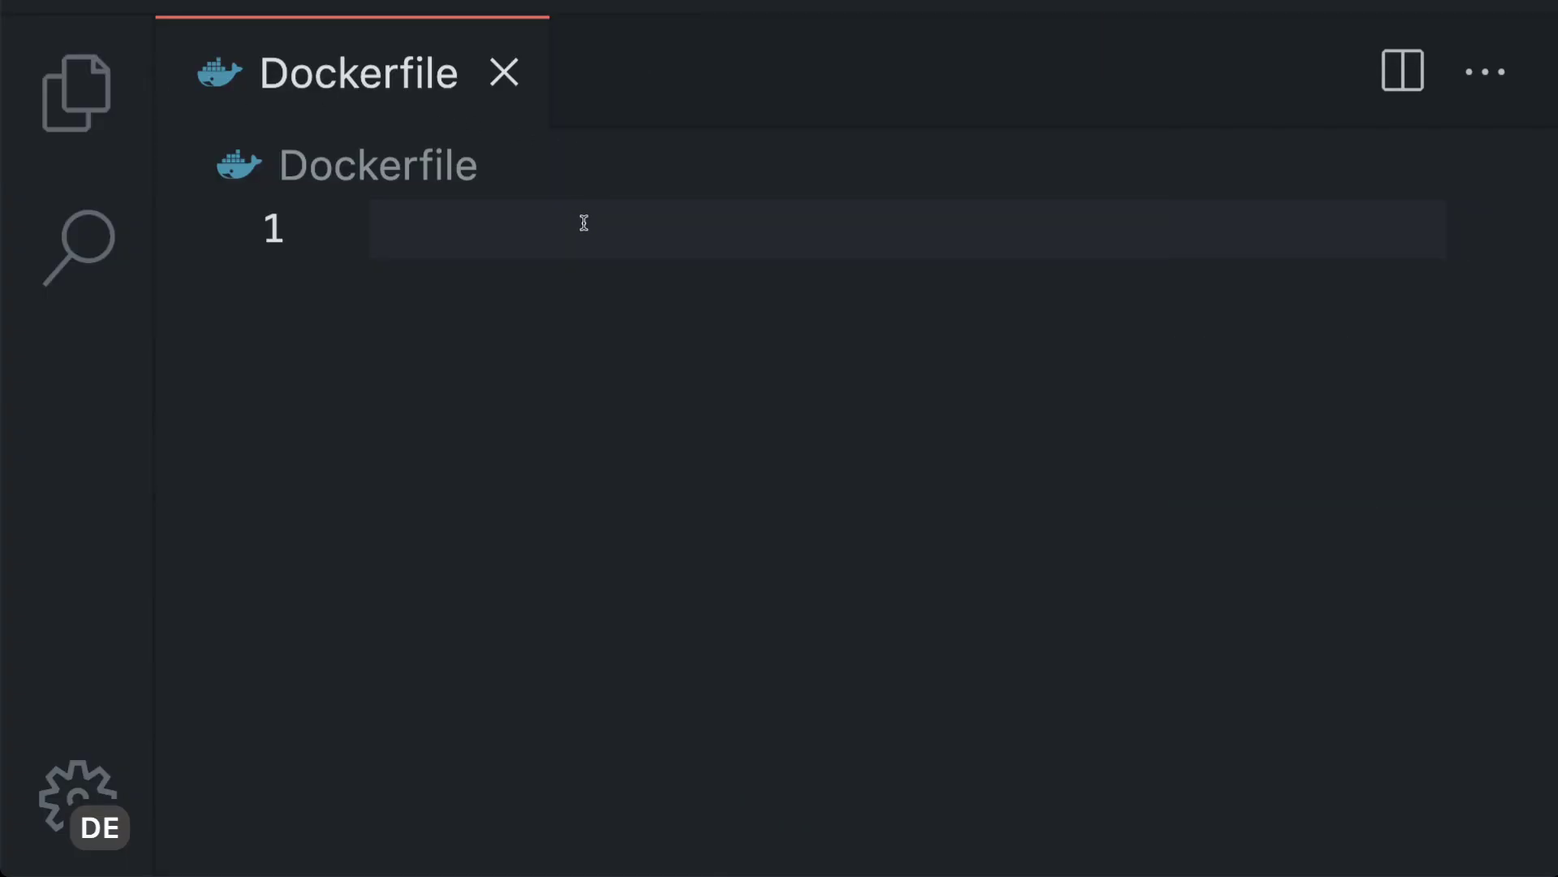
text(FROM )
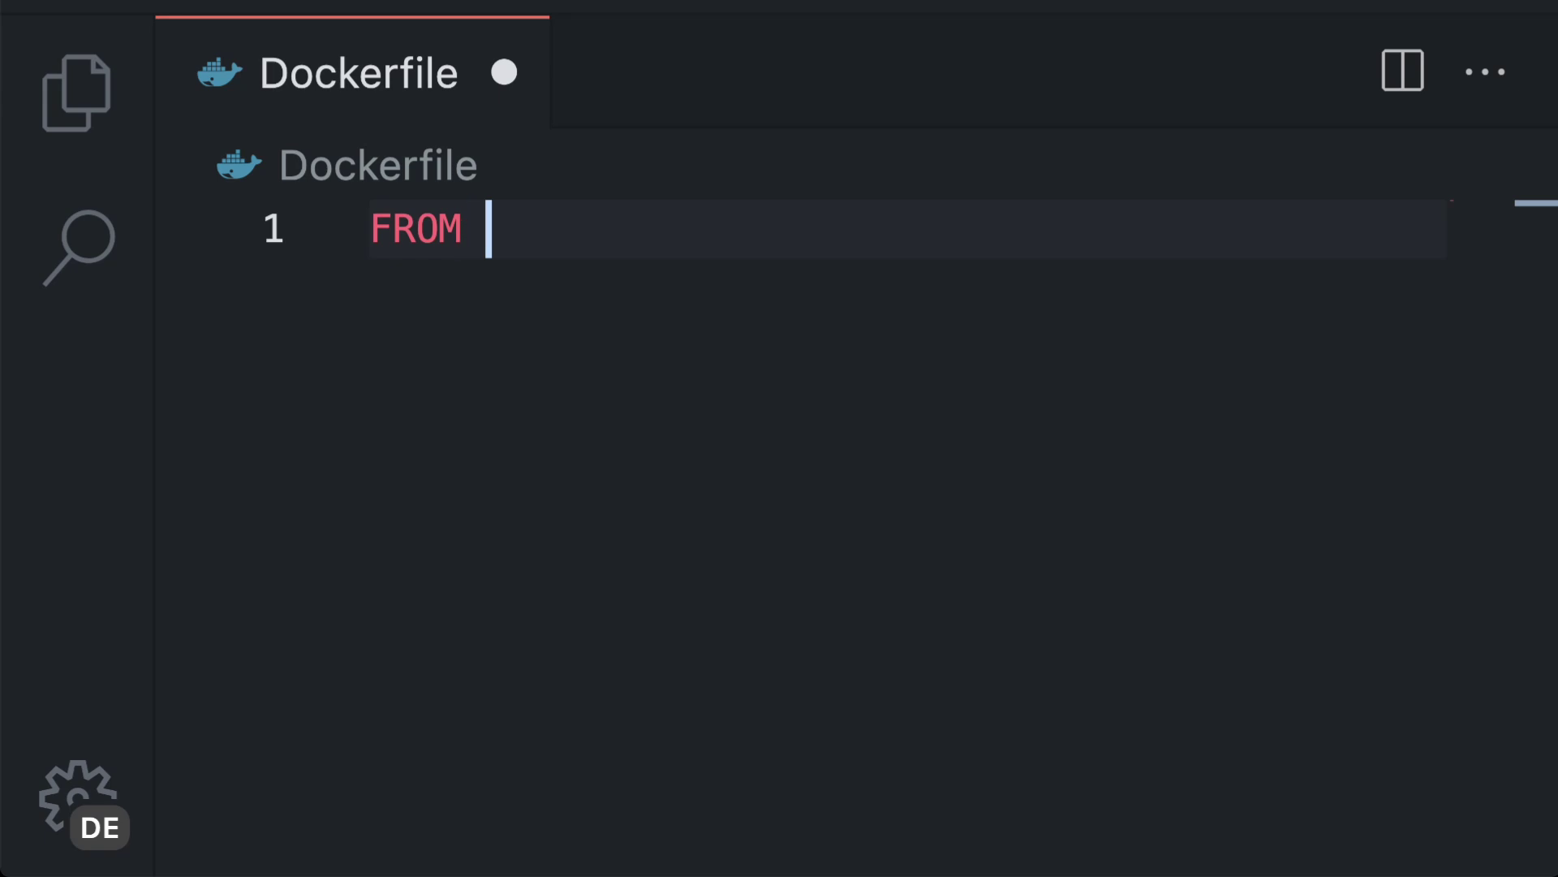
text(node:18)
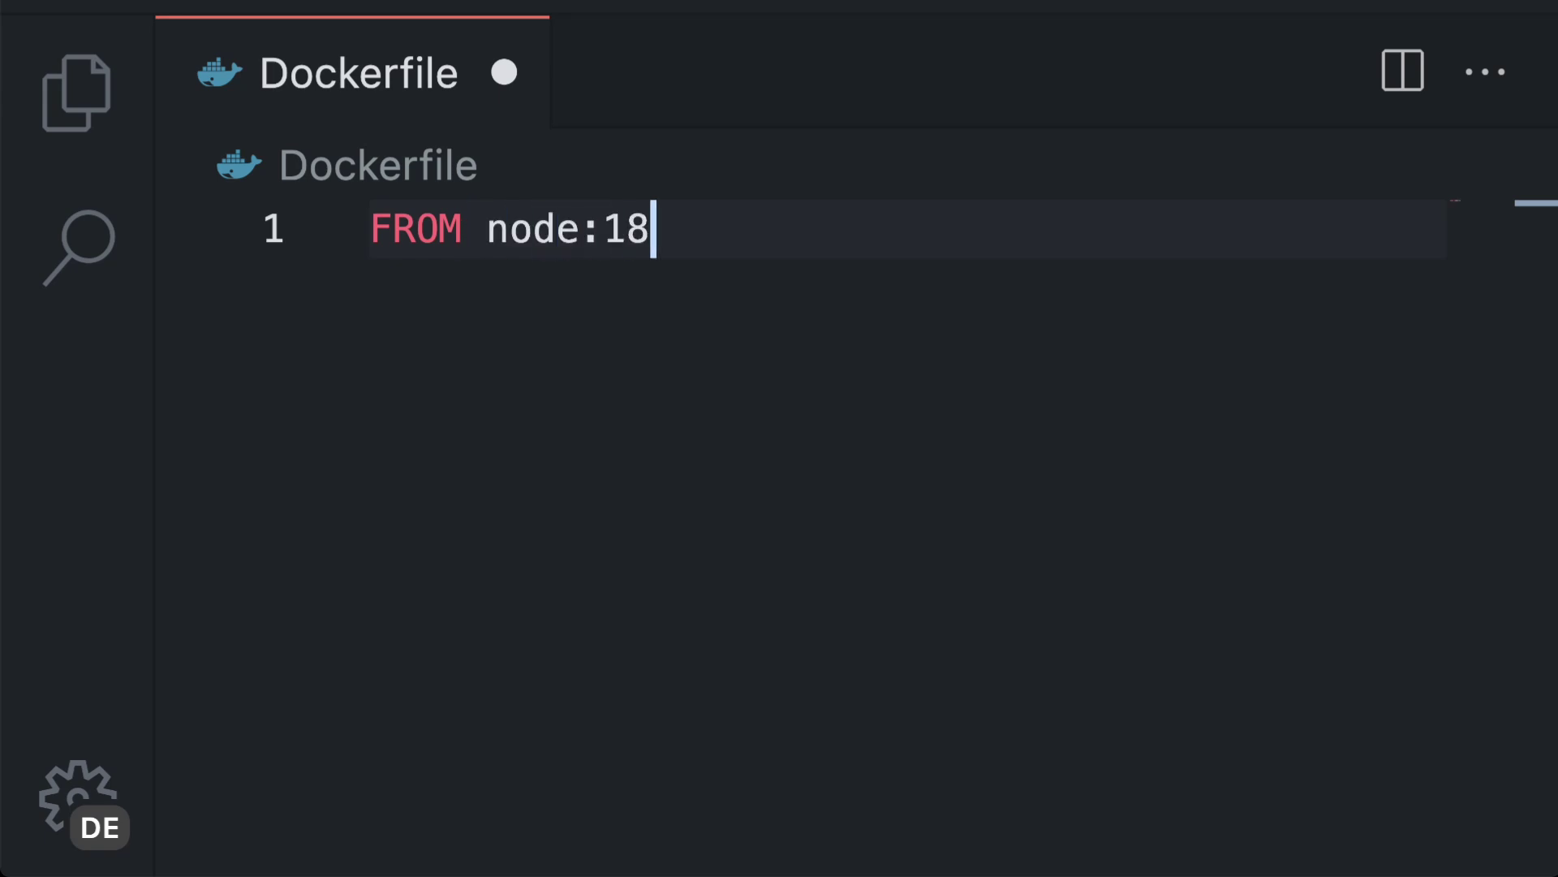
text(-alpine)
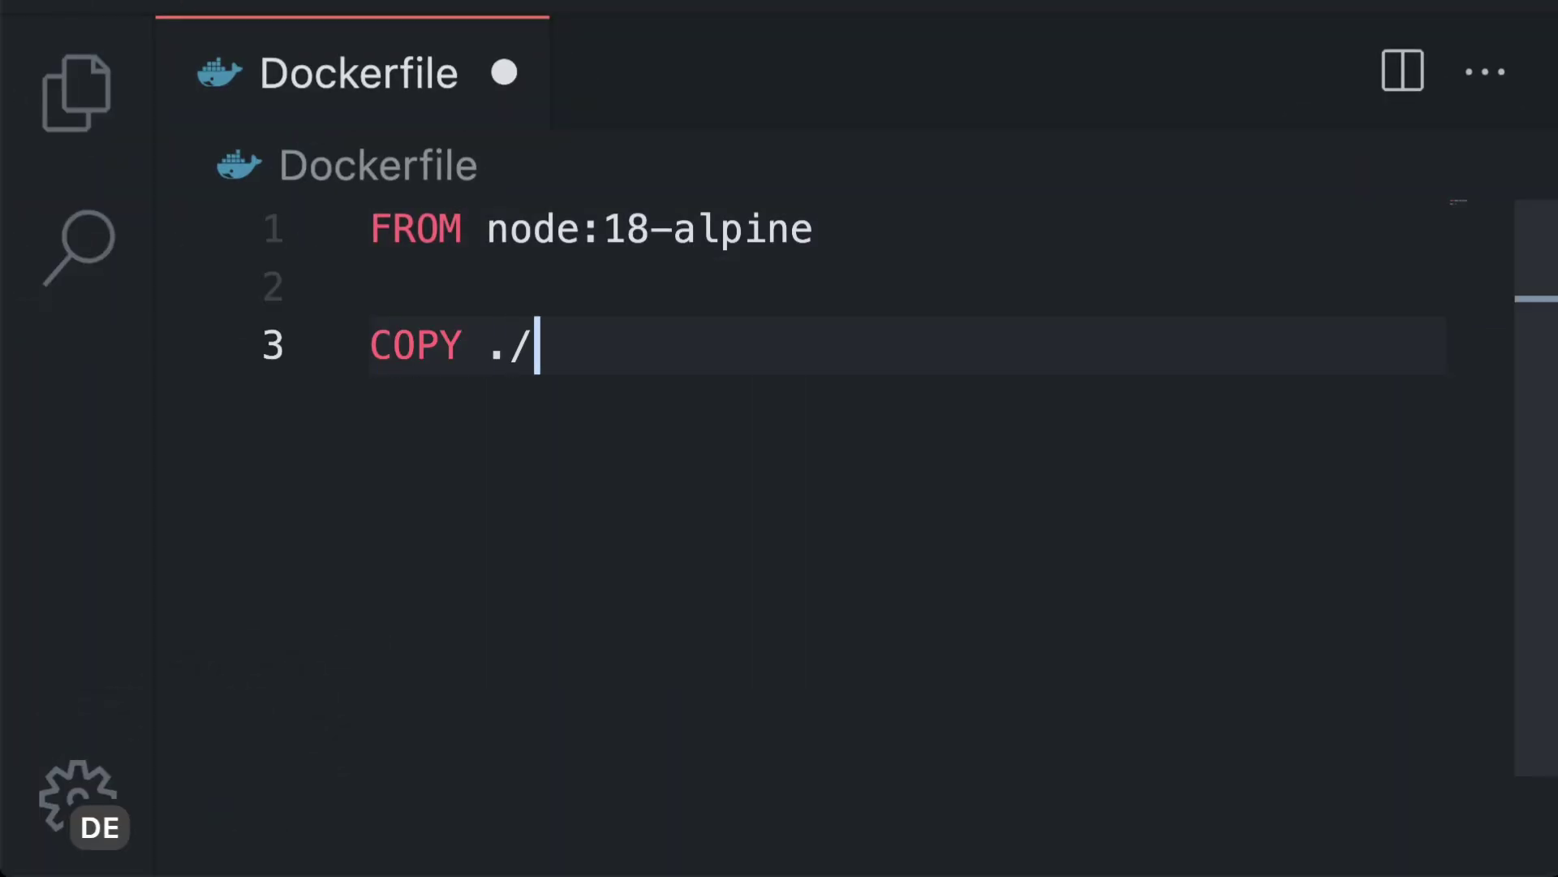
text(ackage)
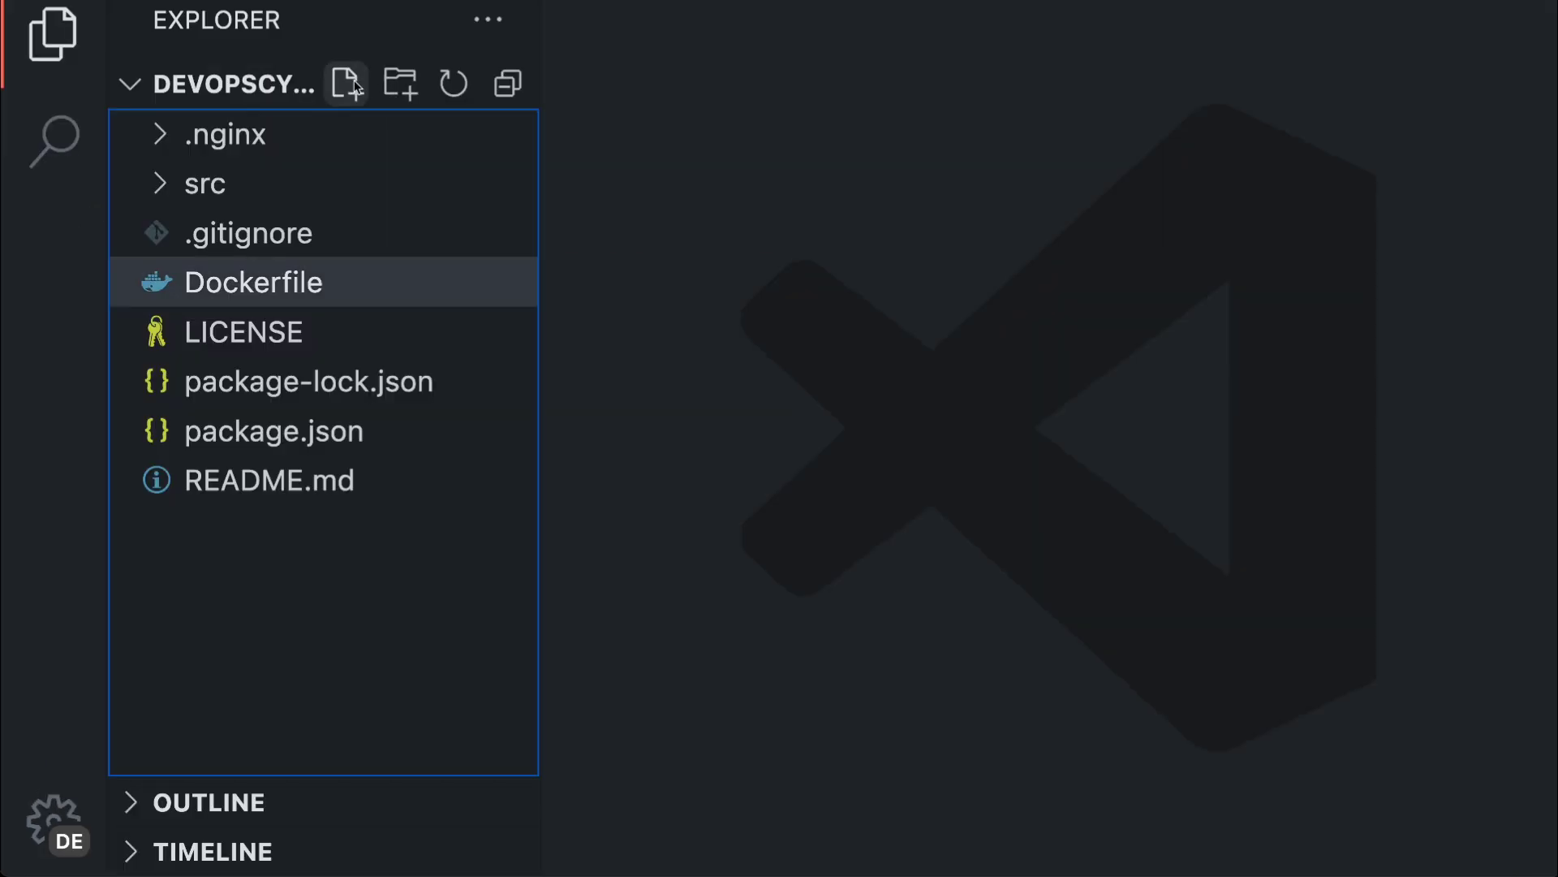
Create .dockerignore listing dist, build and node_modules on separate lines
click(347, 83)
text(erignor)
key(Return)
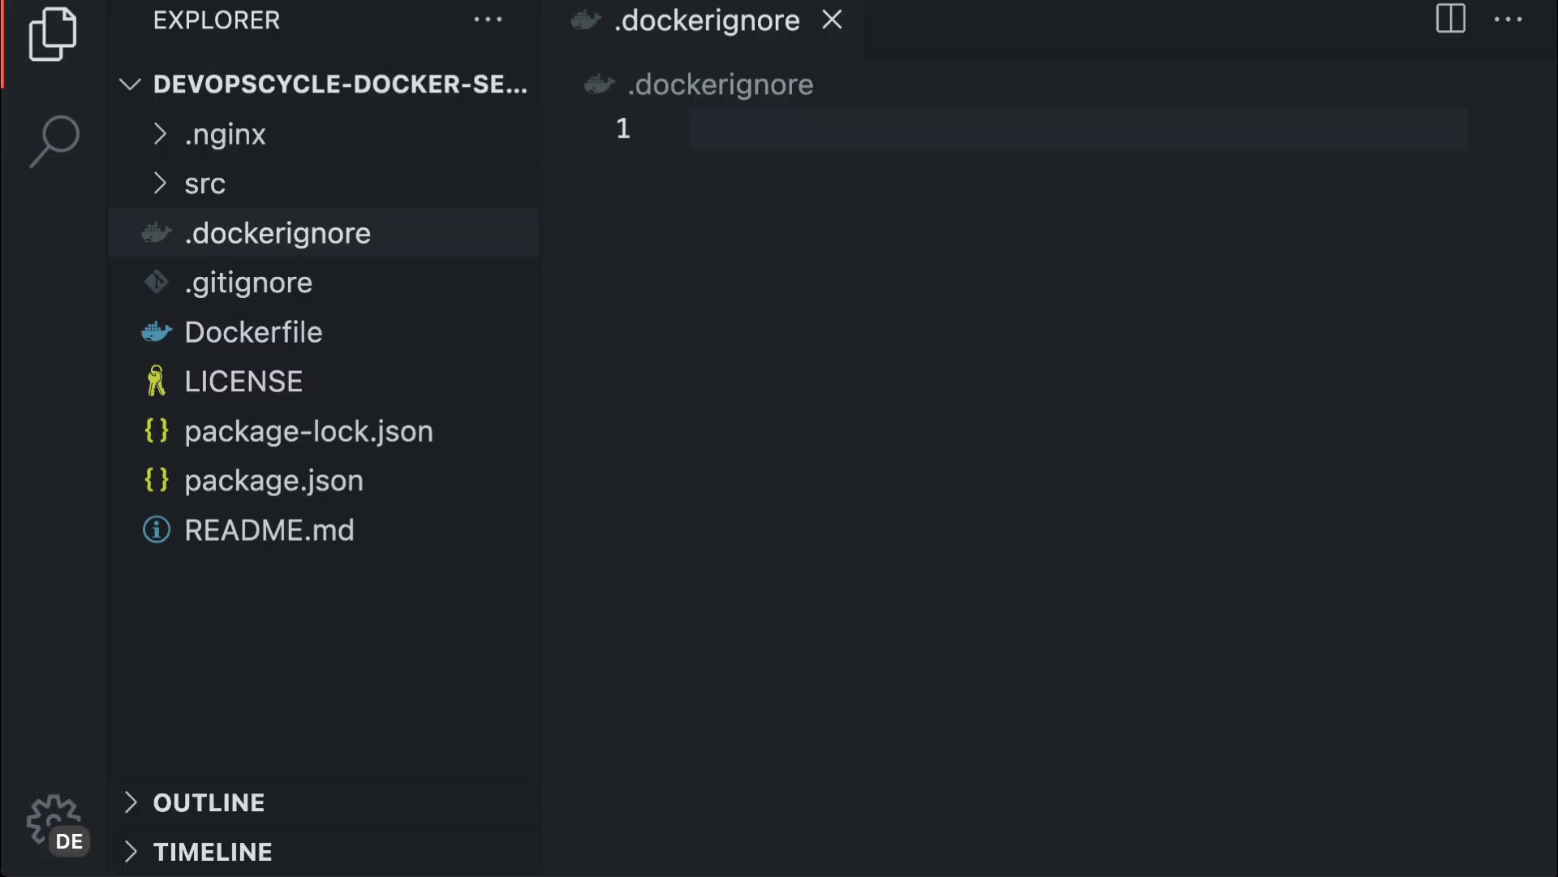
text(dist)
key(Return)
text(build)
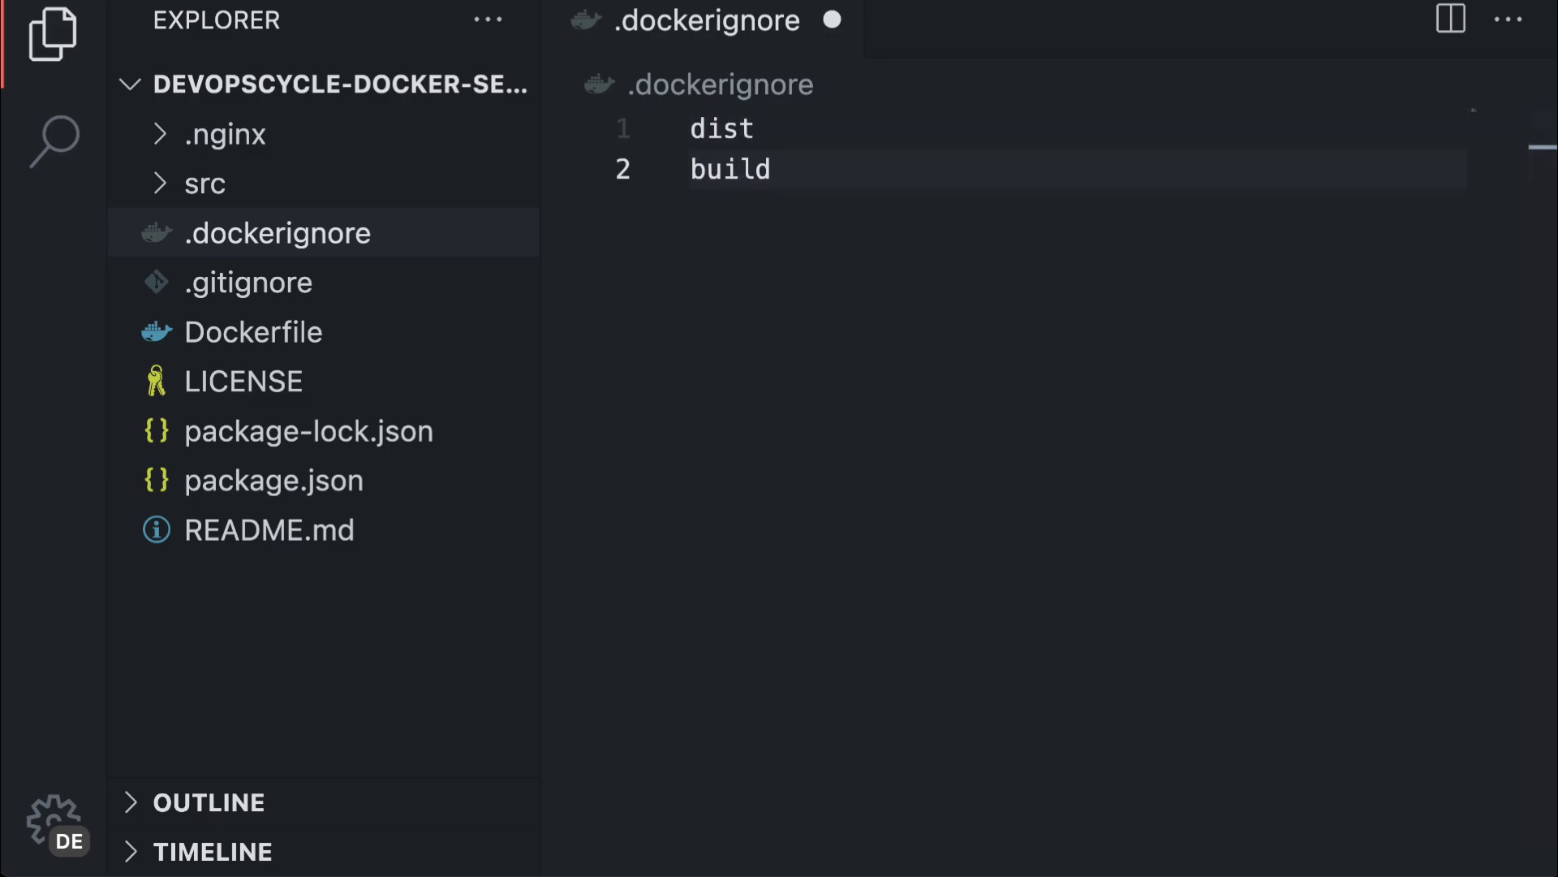
key(Return)
text(node_module)
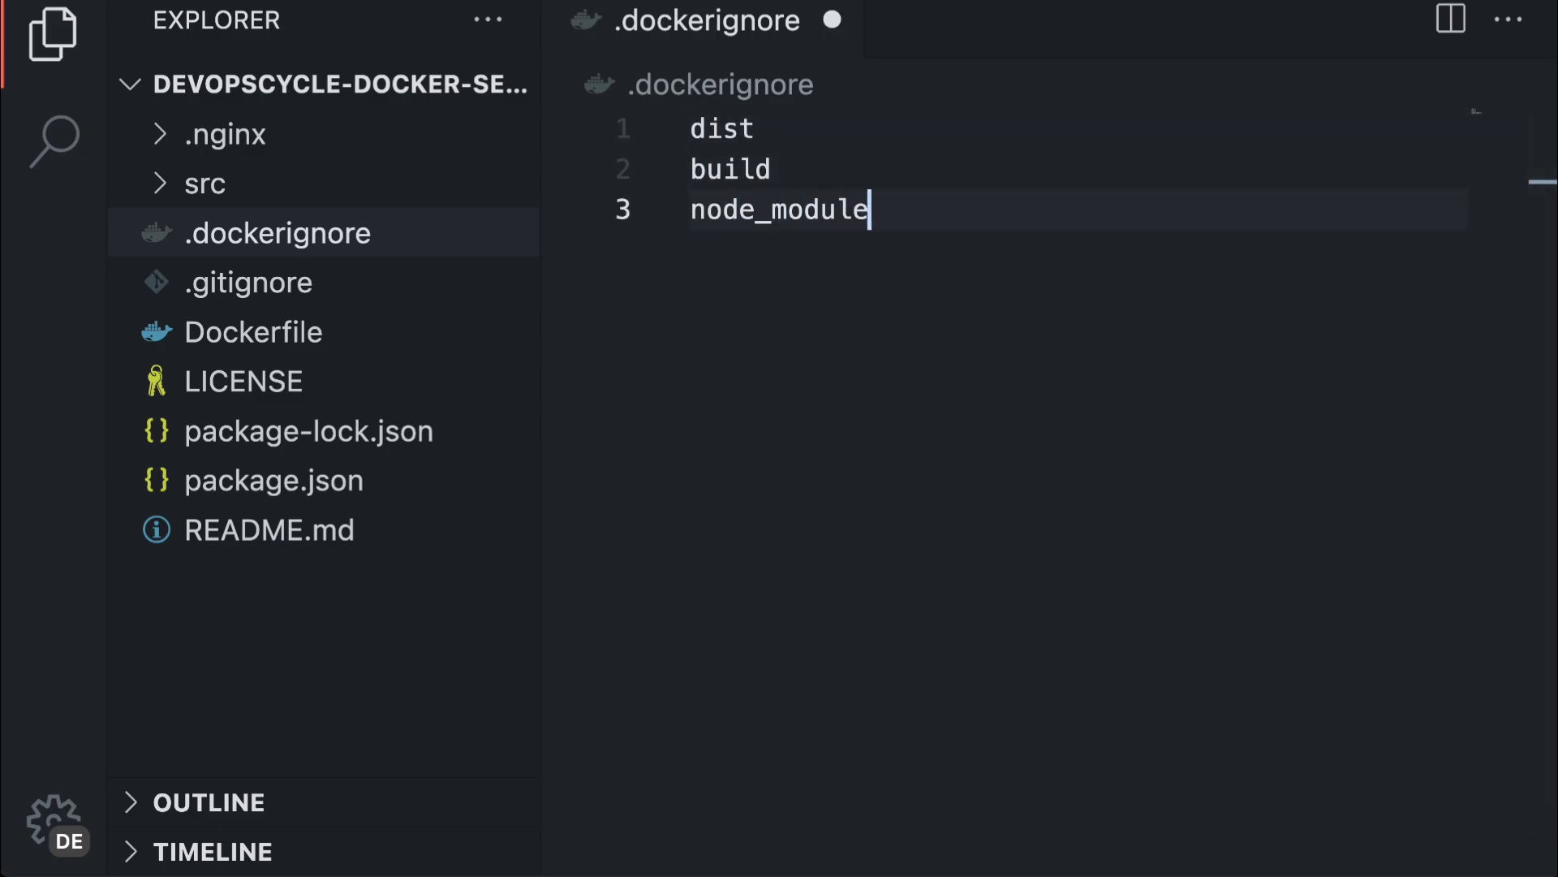
text(RUN npm)
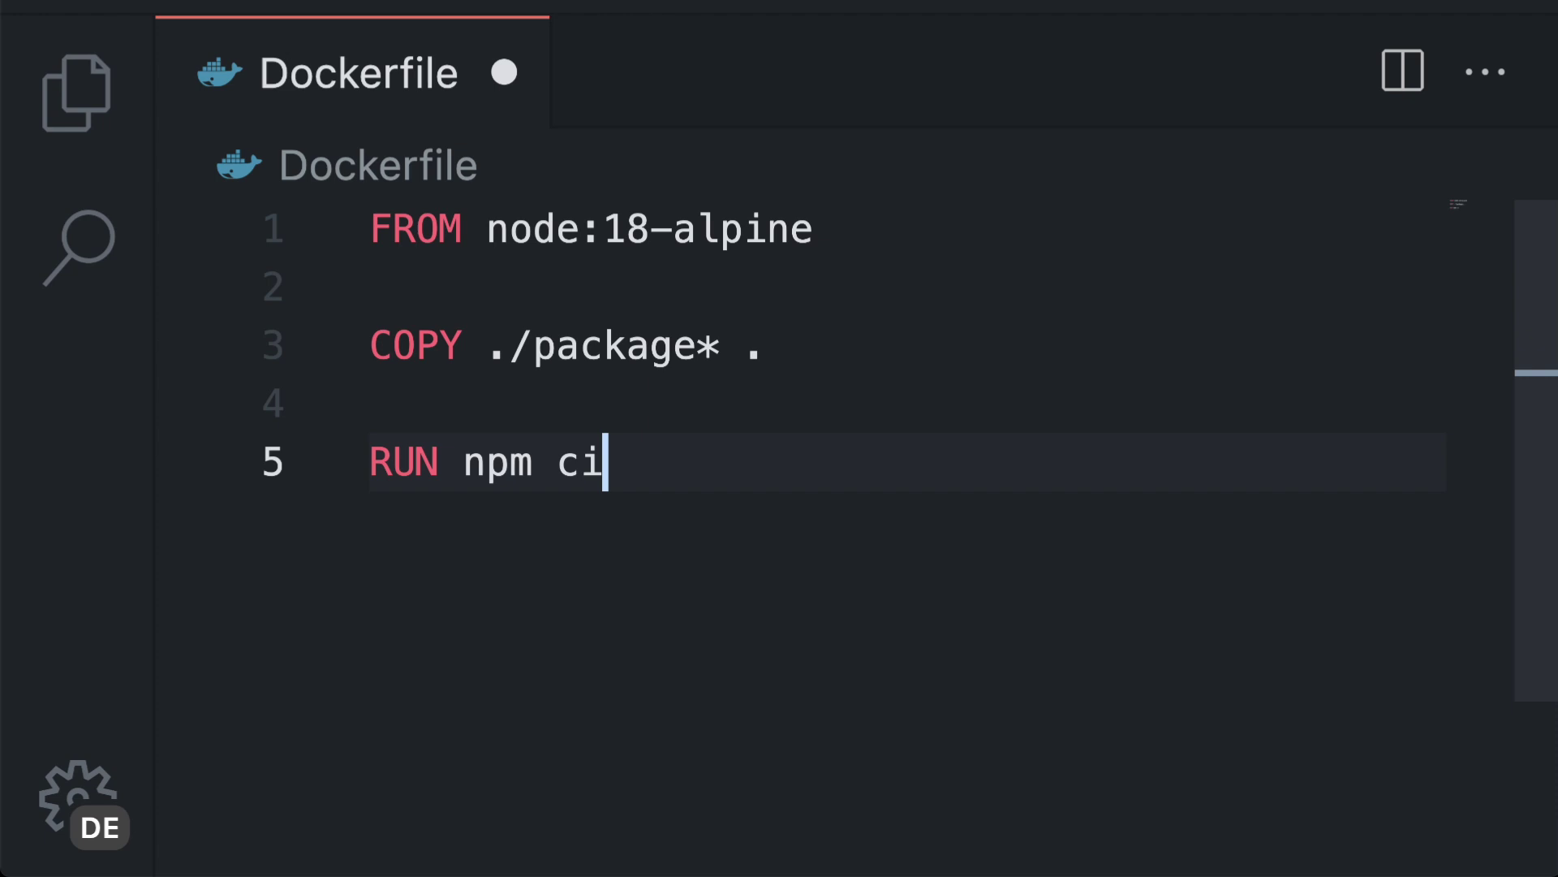
Add a RUN npm run build:server line after COPY . . in the Dockerfile
key(Return)
key(Return)
text(COPY . .)
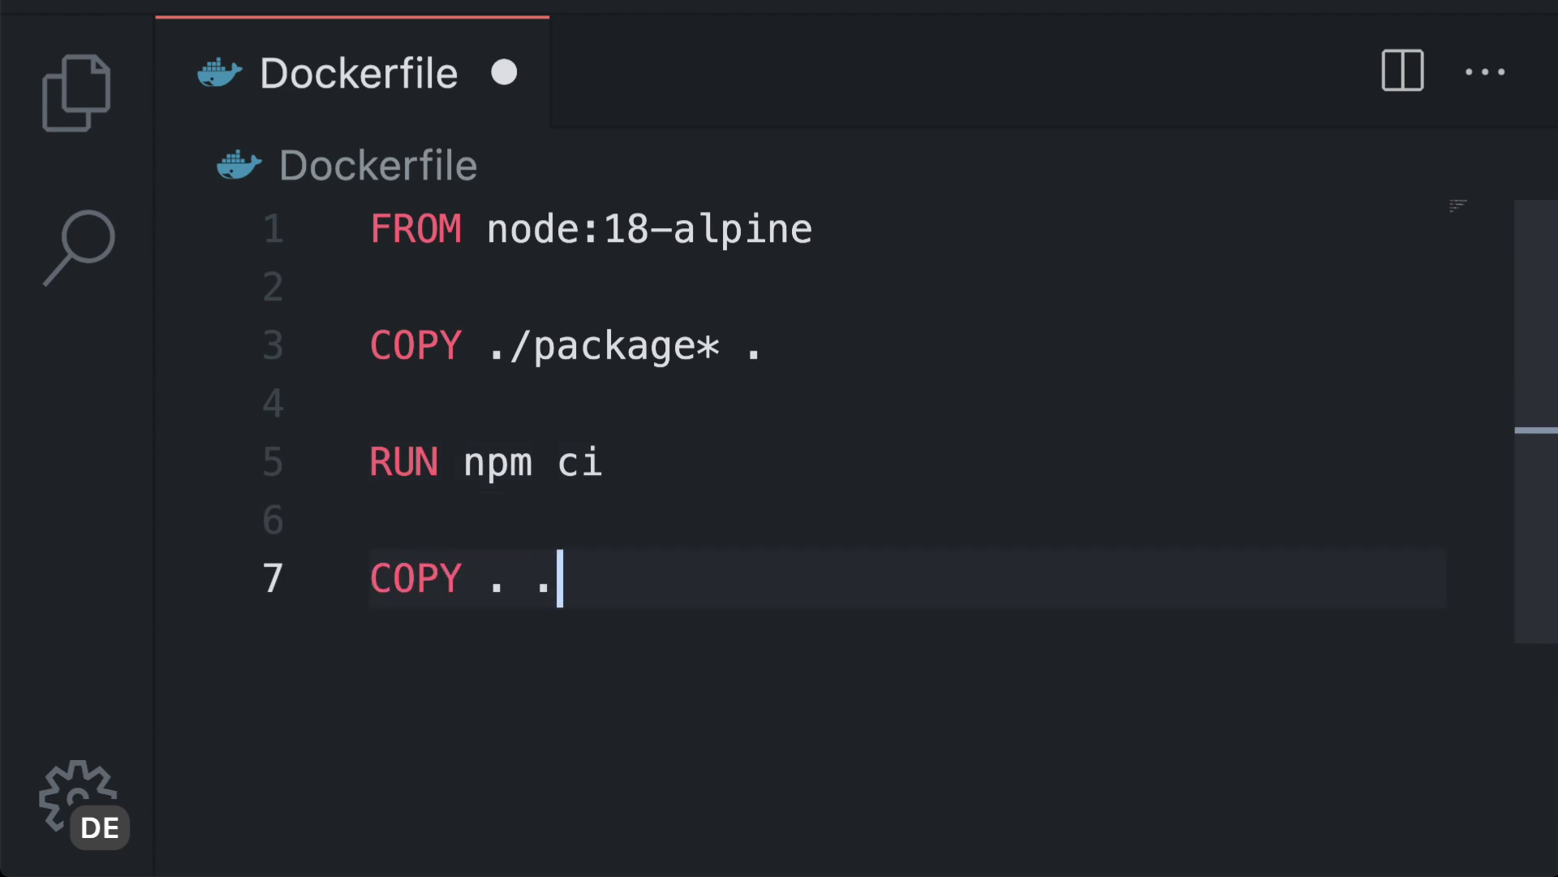
key(Return)
key(Return)
text(RUN npm run build:server)
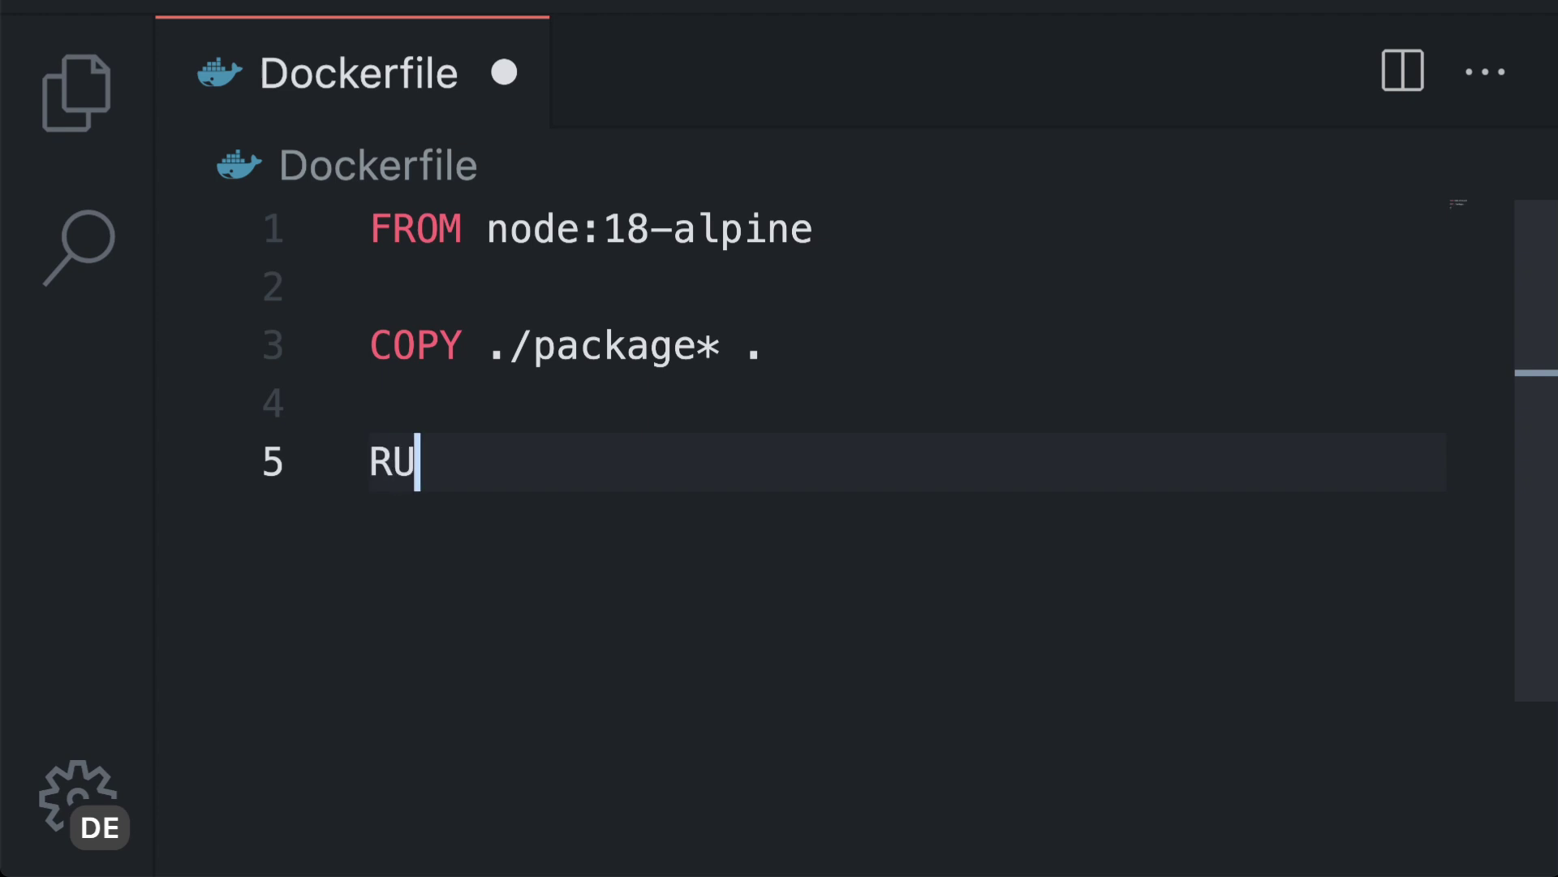
text(N npm )
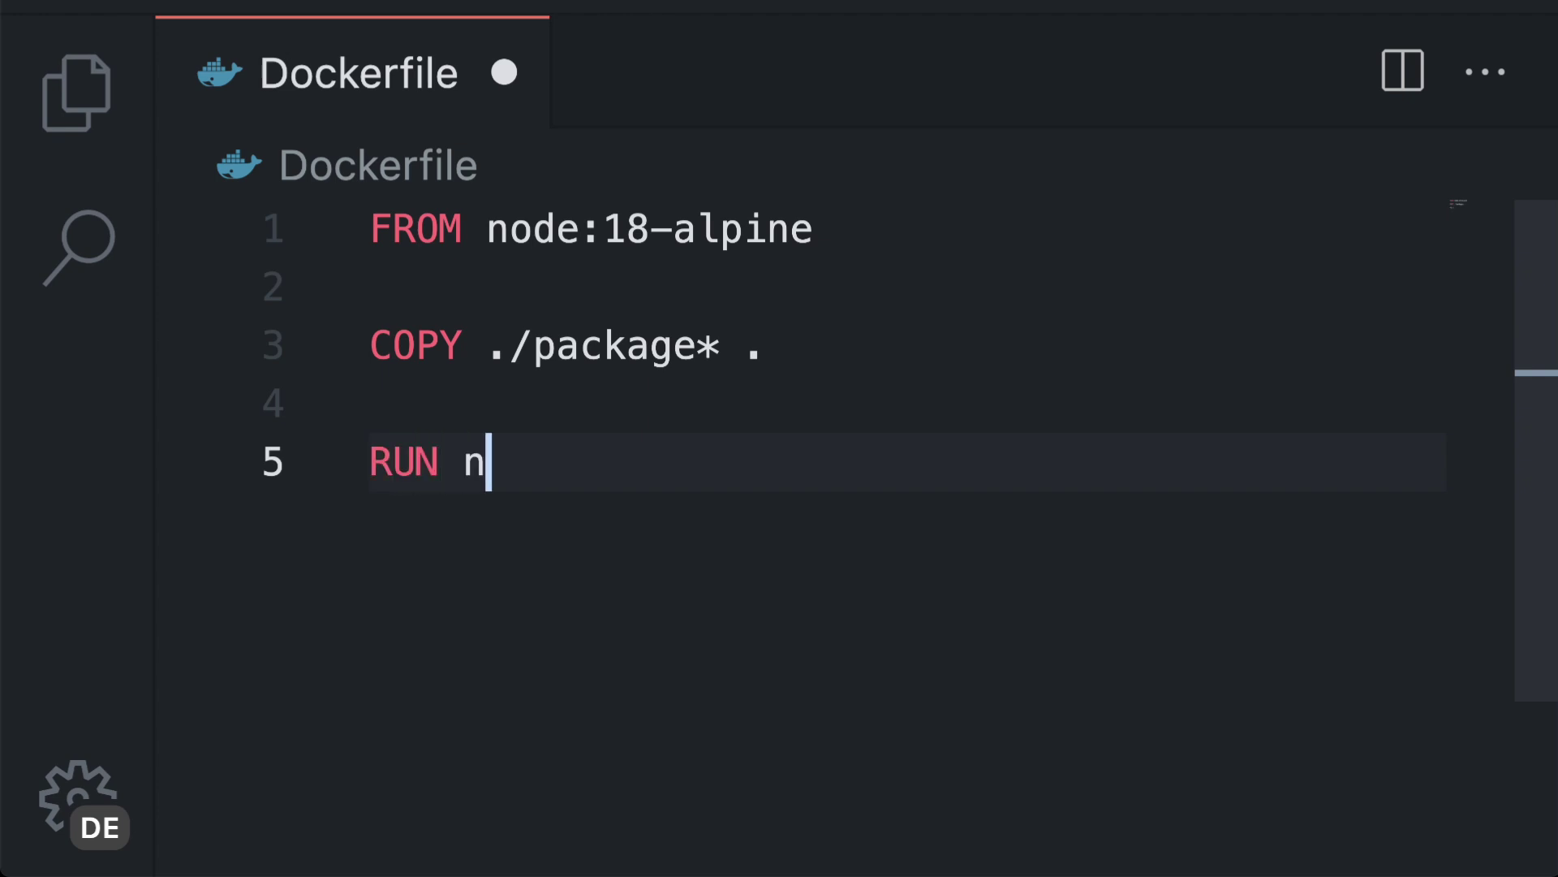
text(ci)
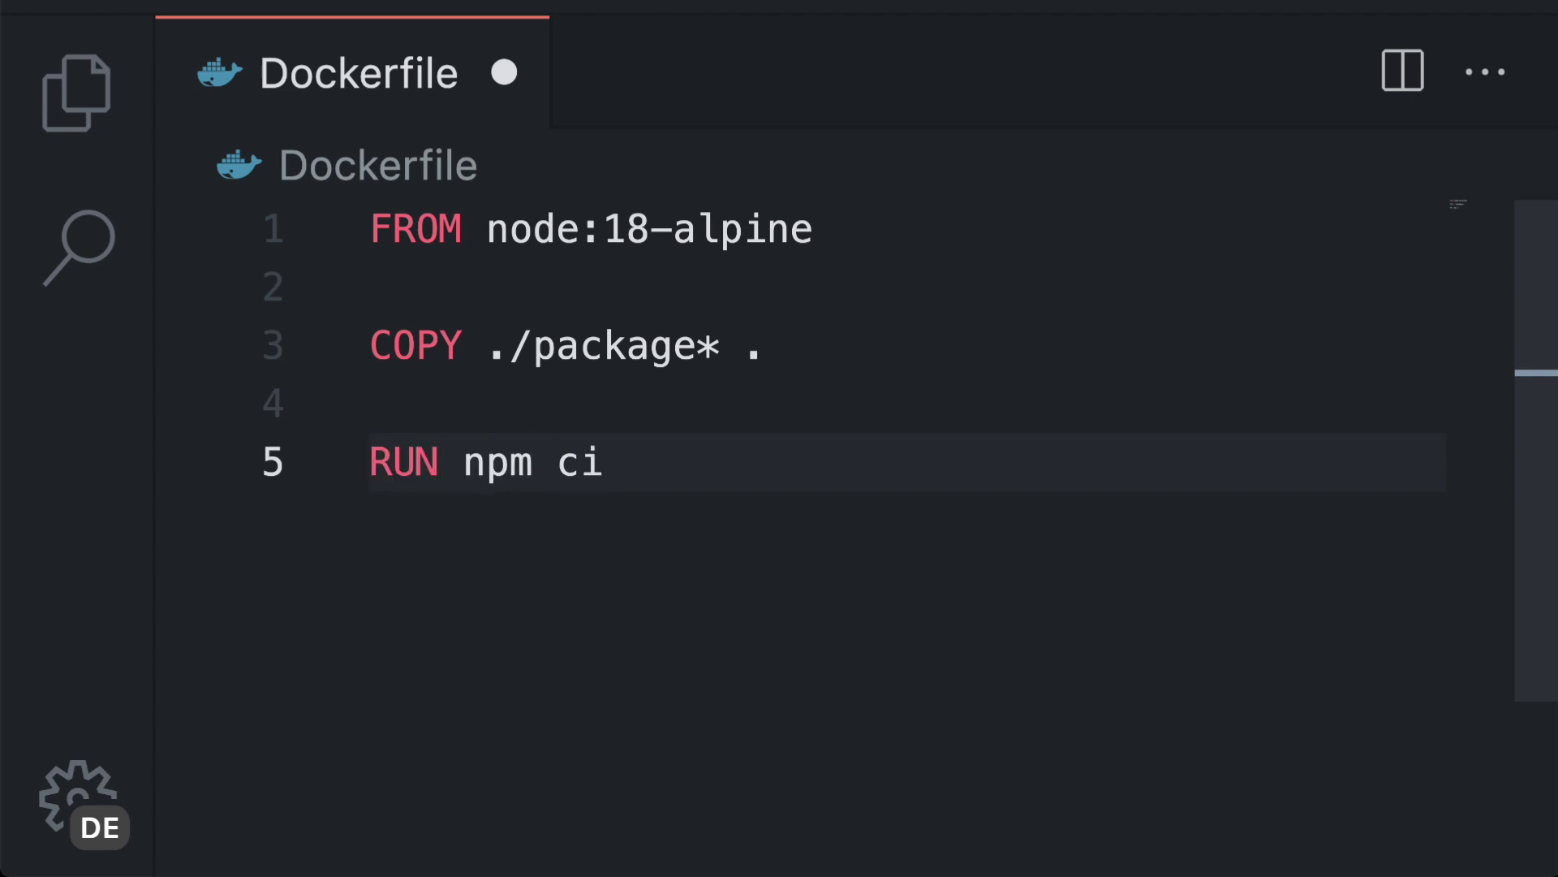
text(  COPY . .  RUN npm run build:s)
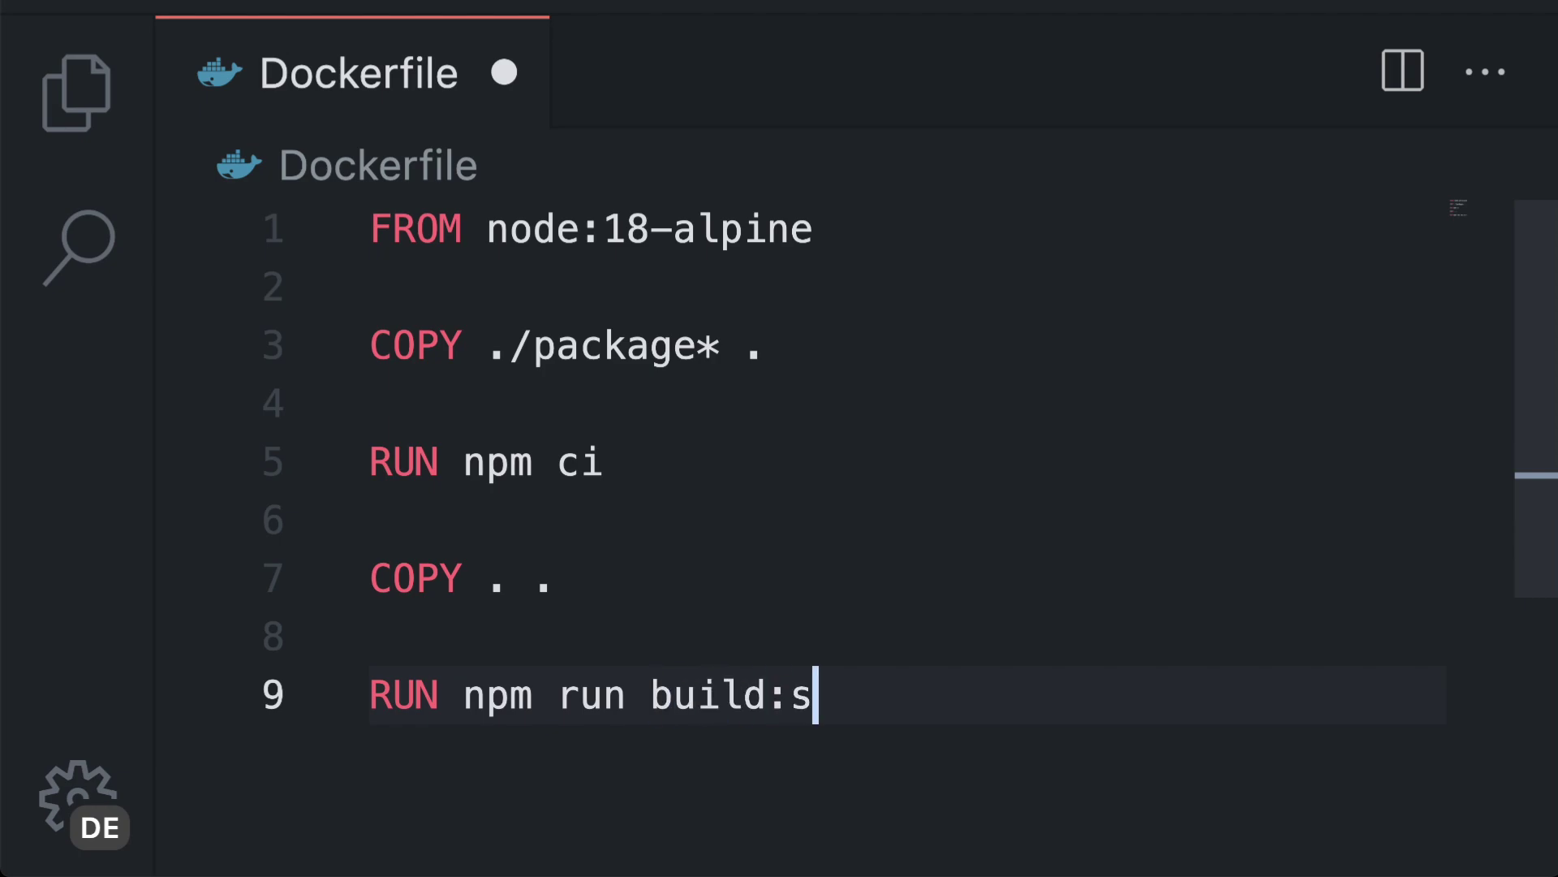
text(erver)
Add EXPOSE 3000 below the build step and start the CMD ["node", "./build/server.js"] line
key(Return)
key(Return)
text(EX)
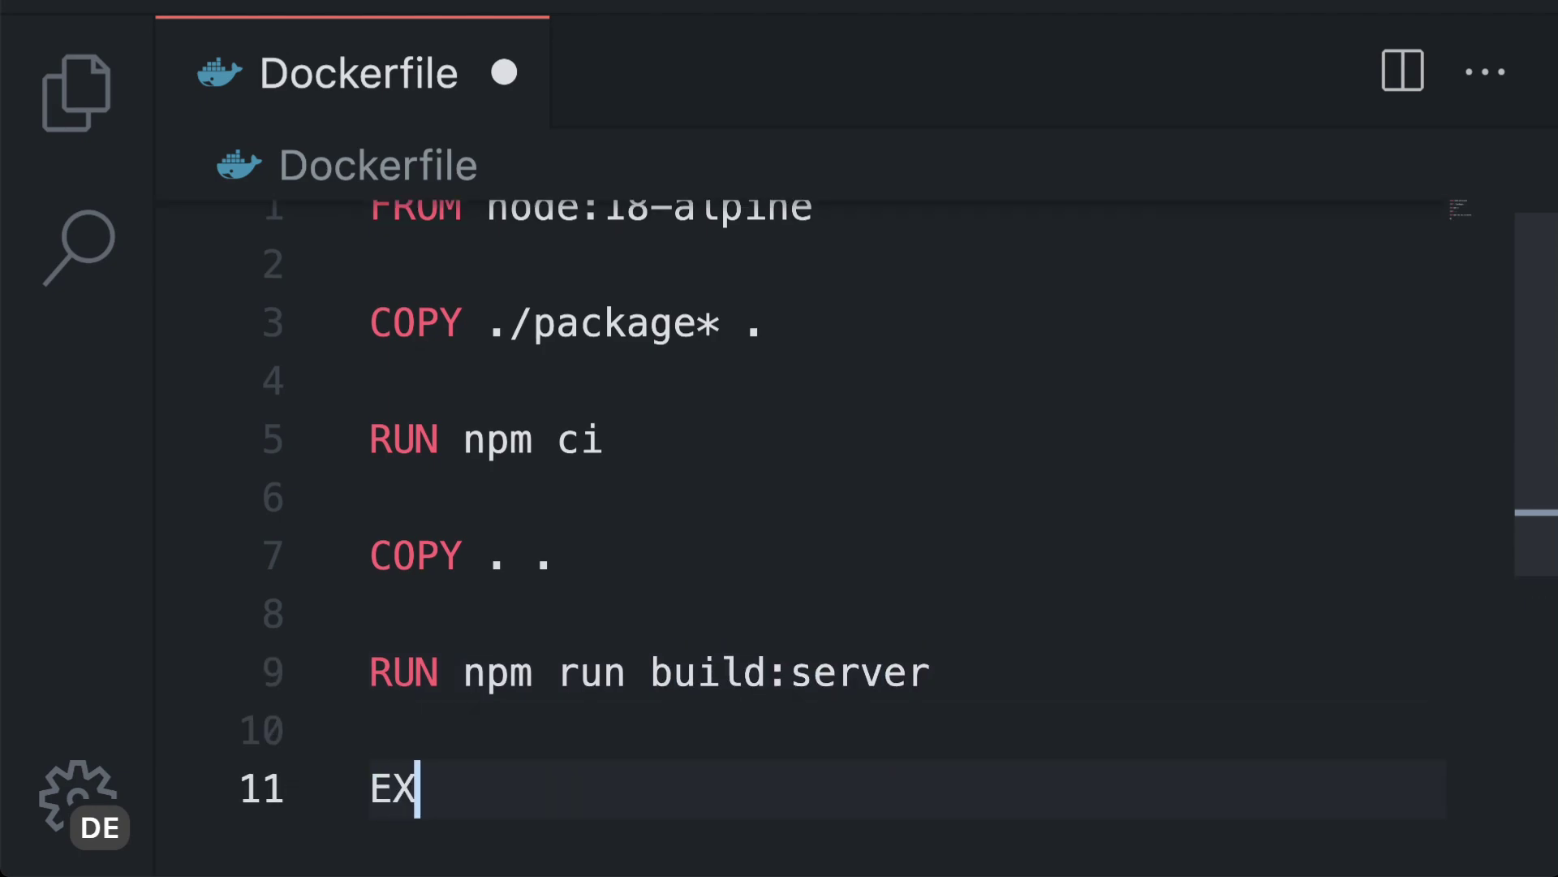
text(POSE 3000)
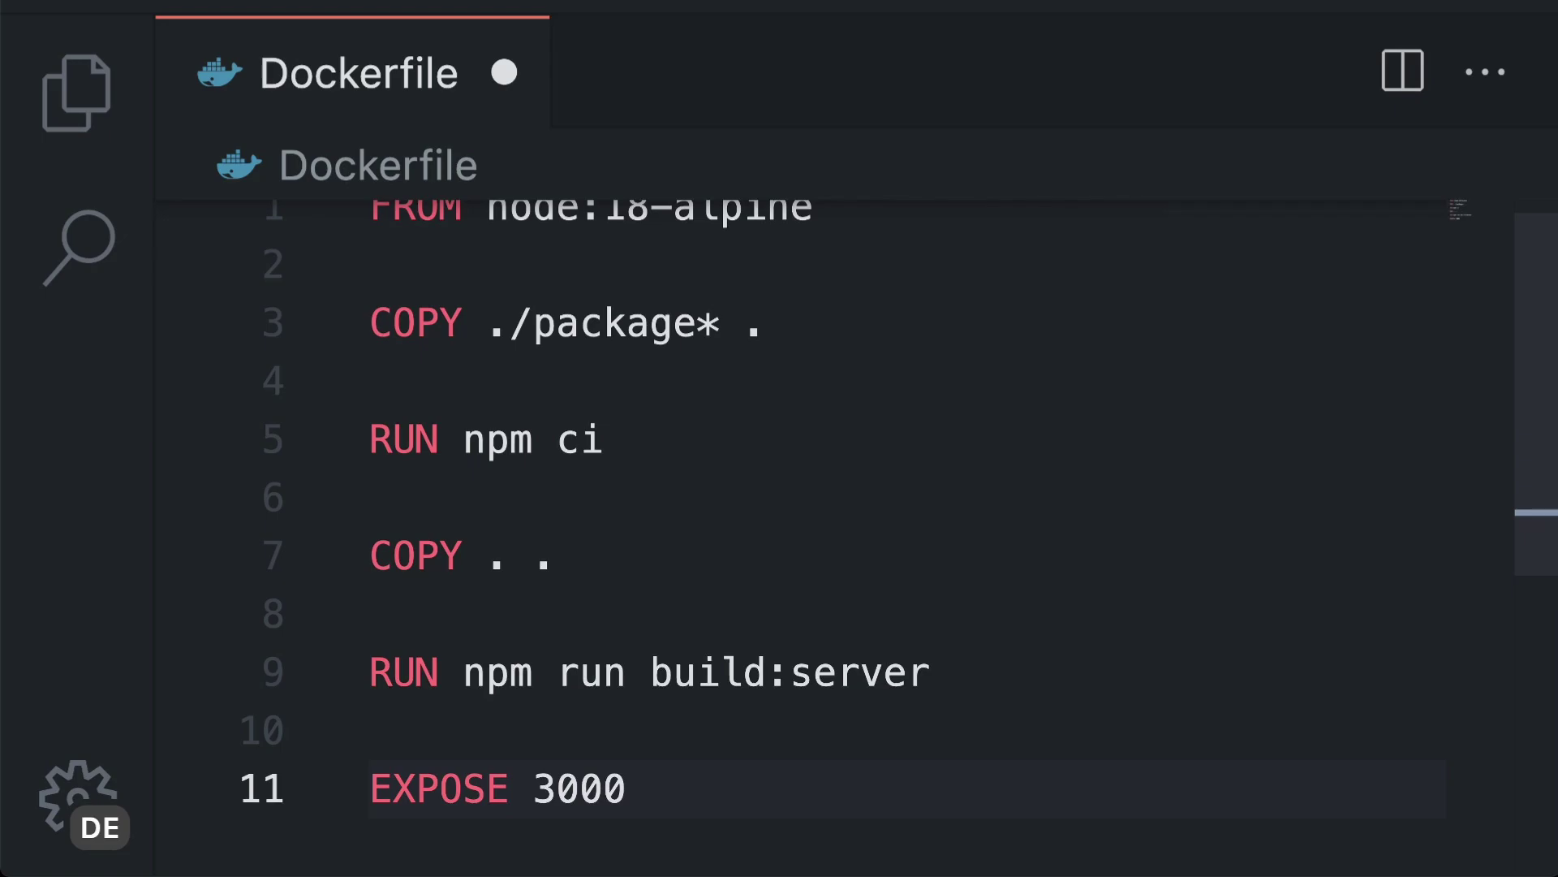
key(Return)
key(Return)
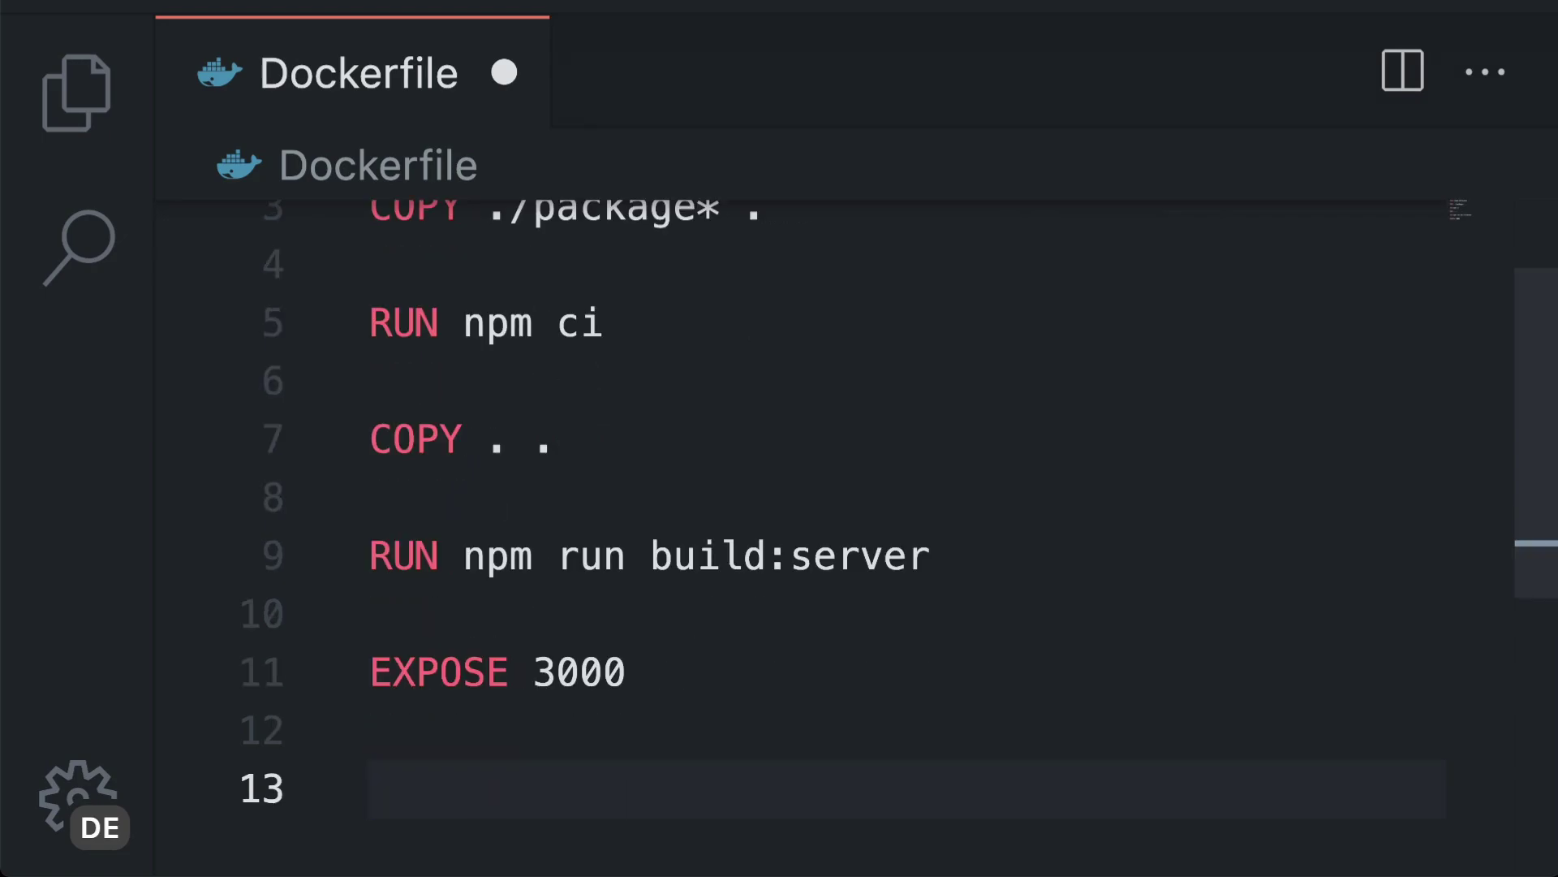
text(CMD )
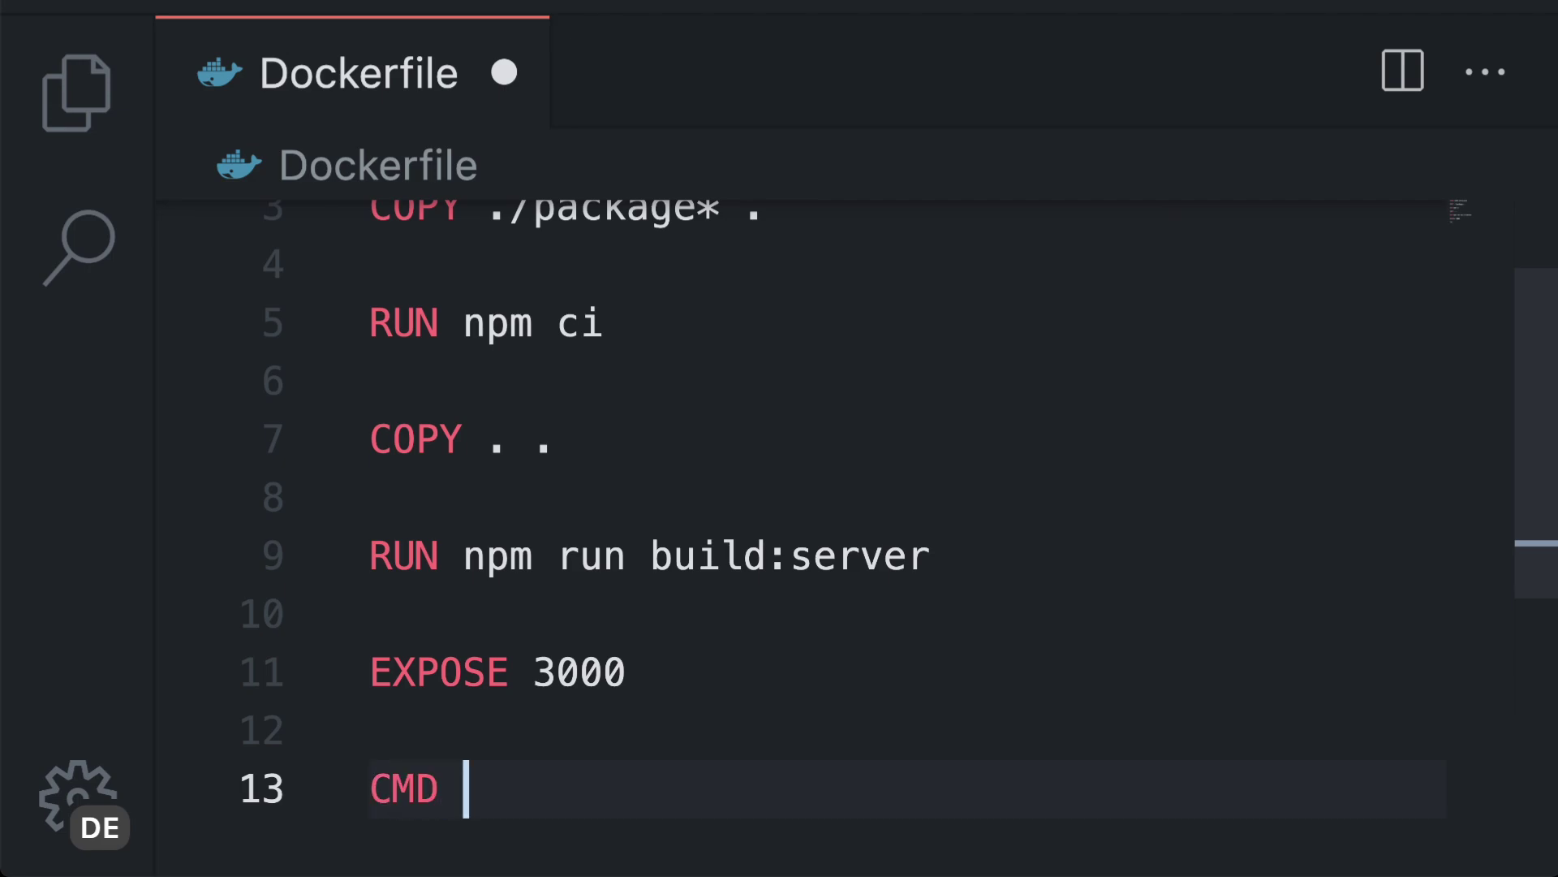
text(["n)
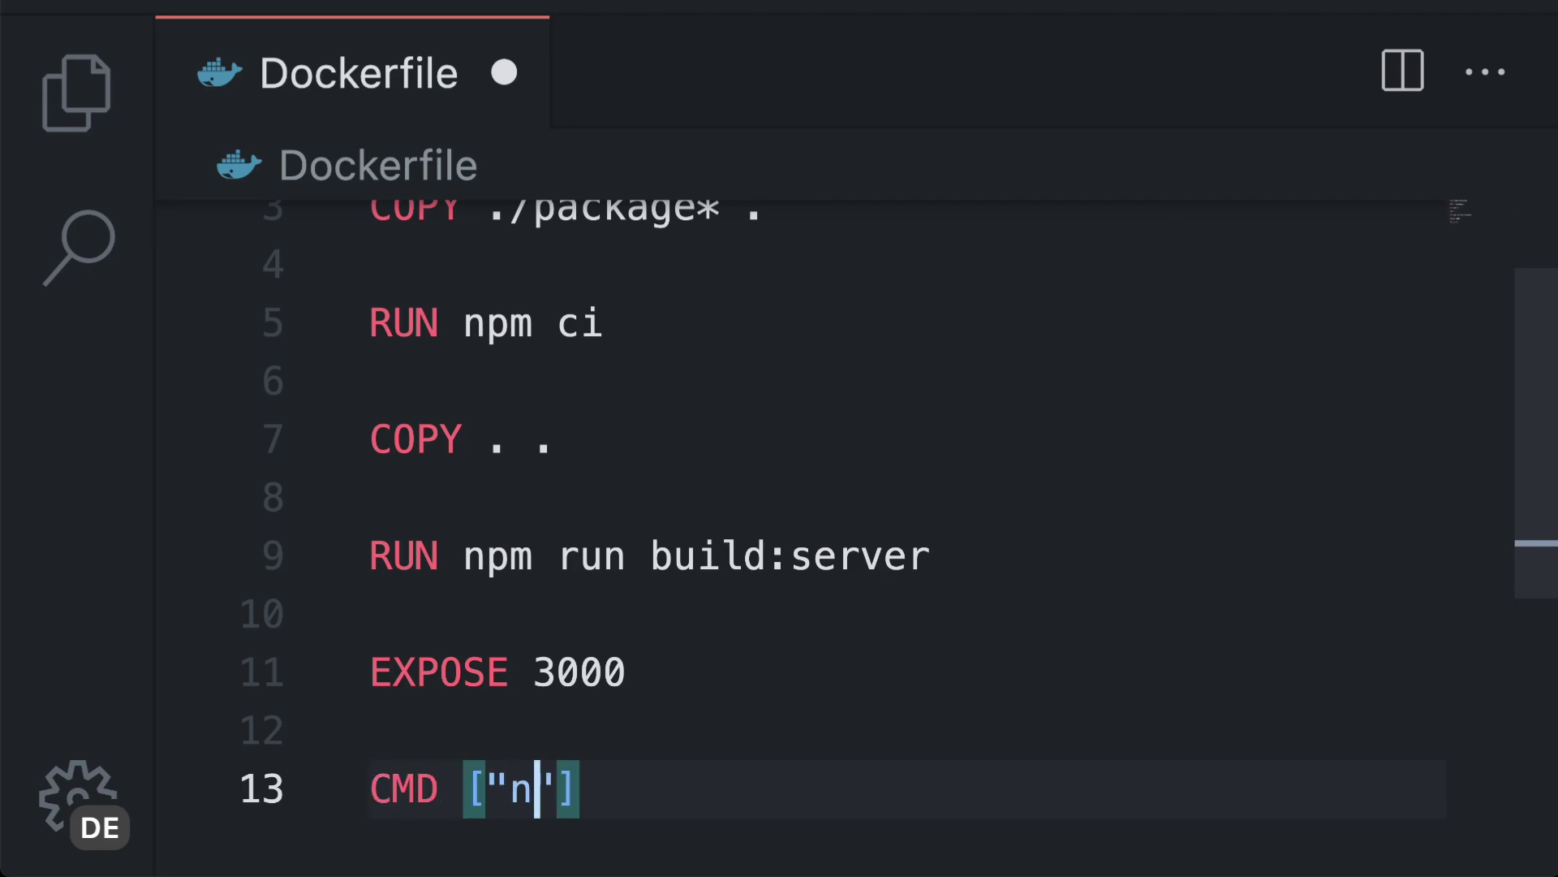
text(ode", ")
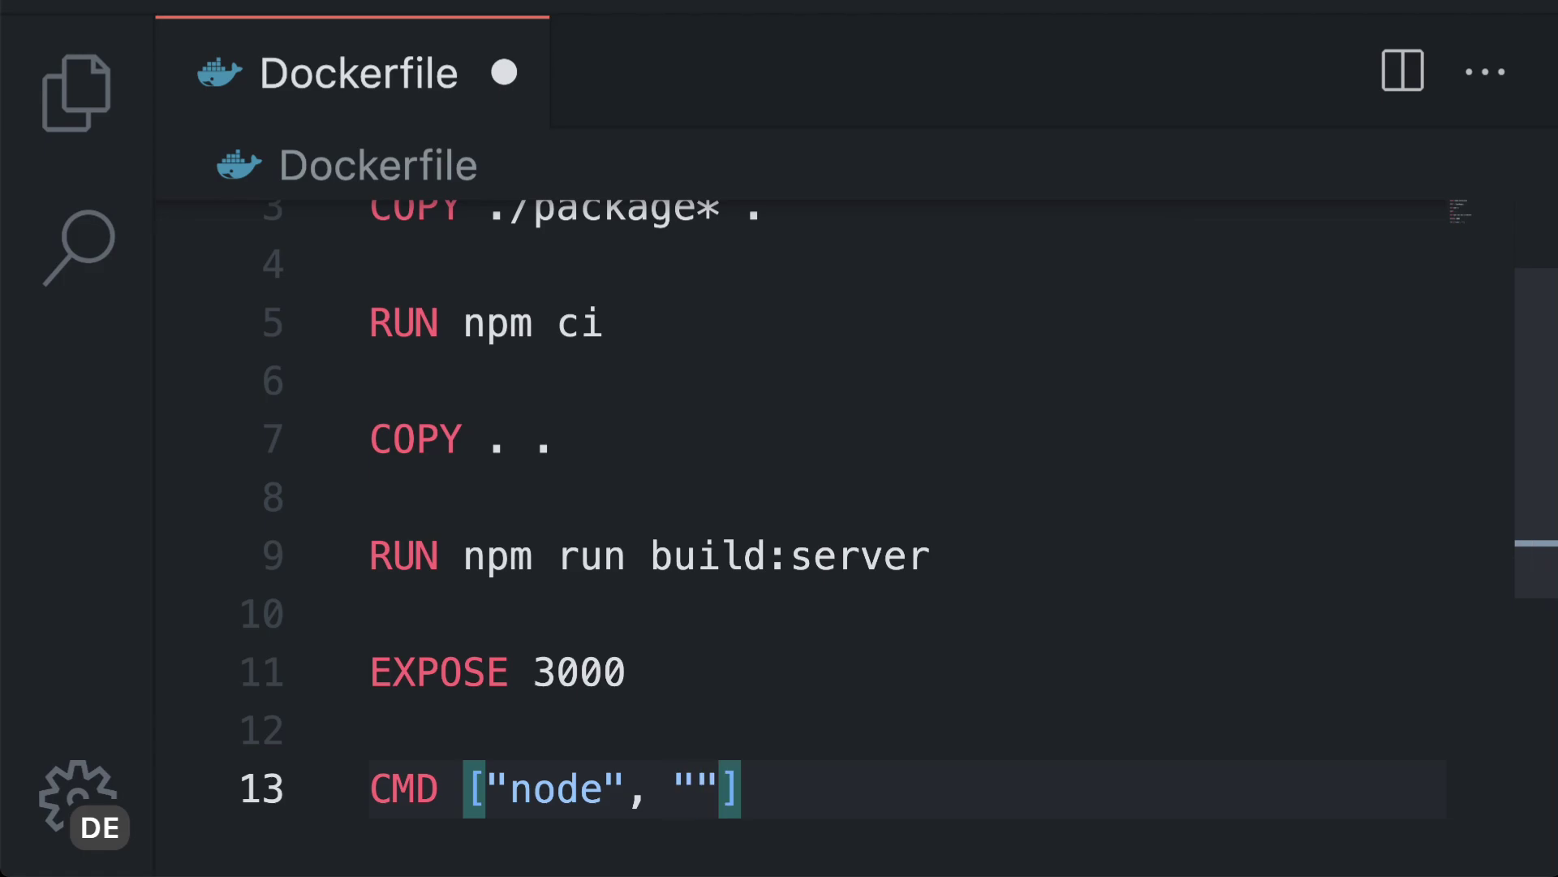
text(./build)
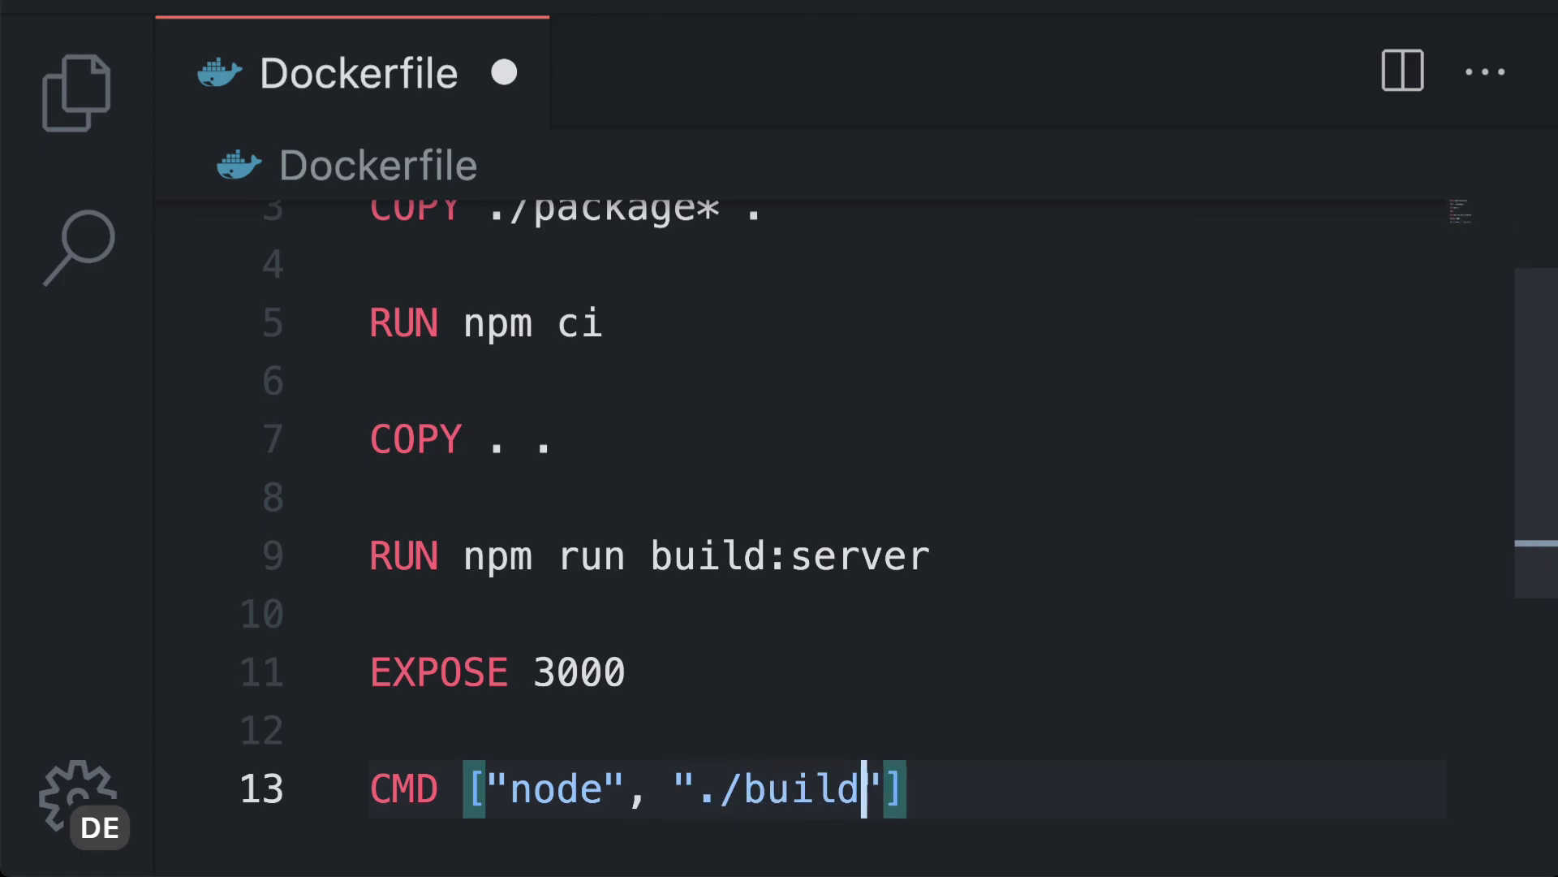
text(/server.js)
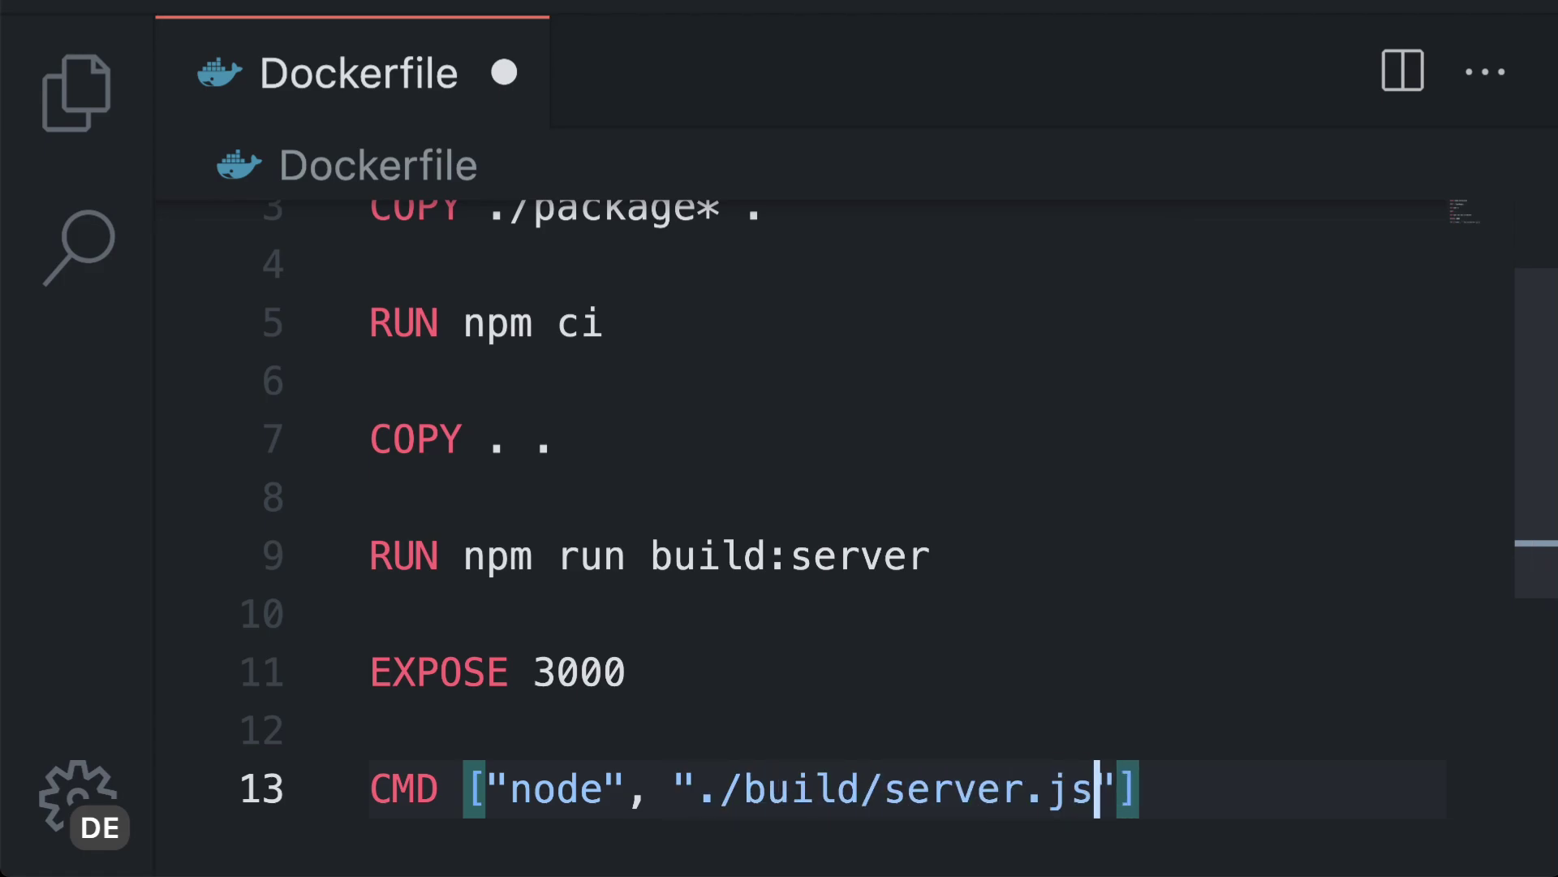